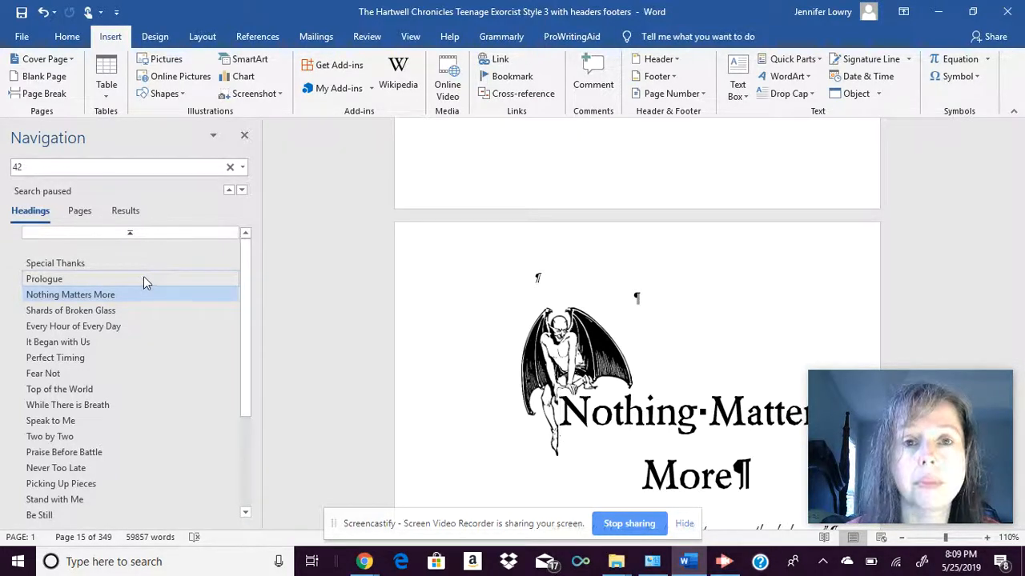
- Go to the Nothing Matters More chapter and place the cursor in the empty paragraph above its title
mouse_move(243, 362)
mouse_down()
mouse_move(249, 408)
mouse_move(254, 361)
mouse_up()
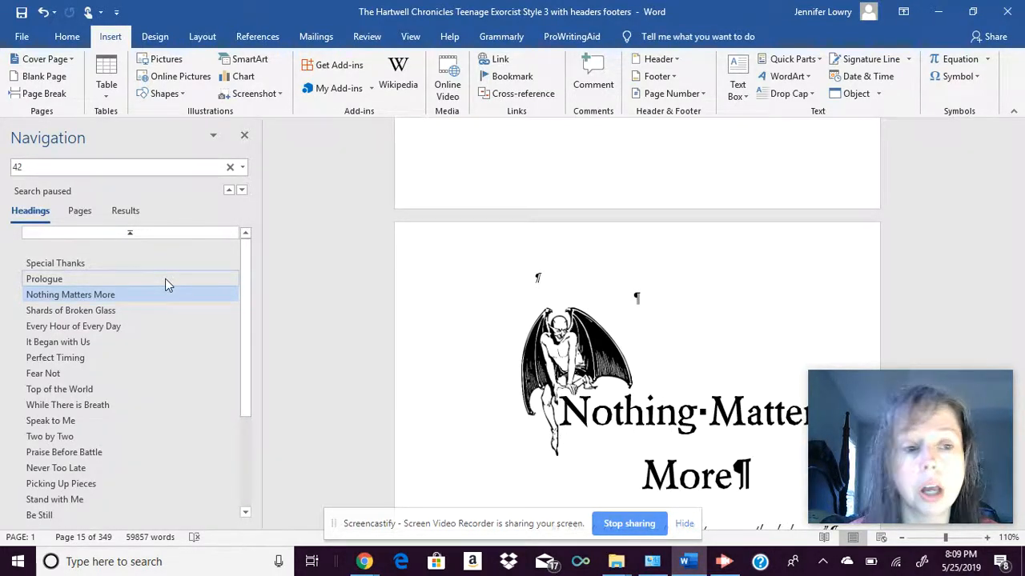
click(140, 295)
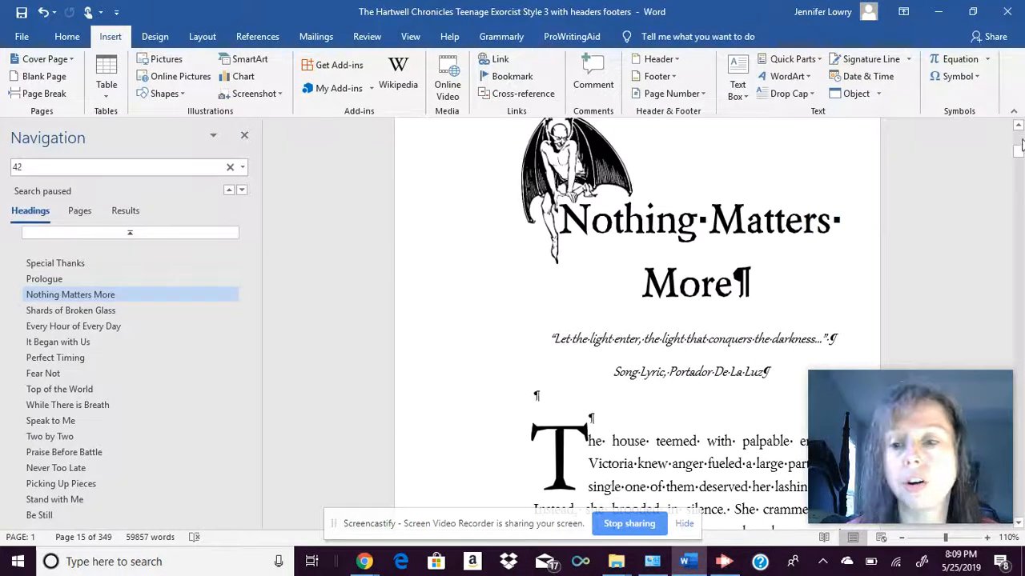
scroll(564, 230, up, 3)
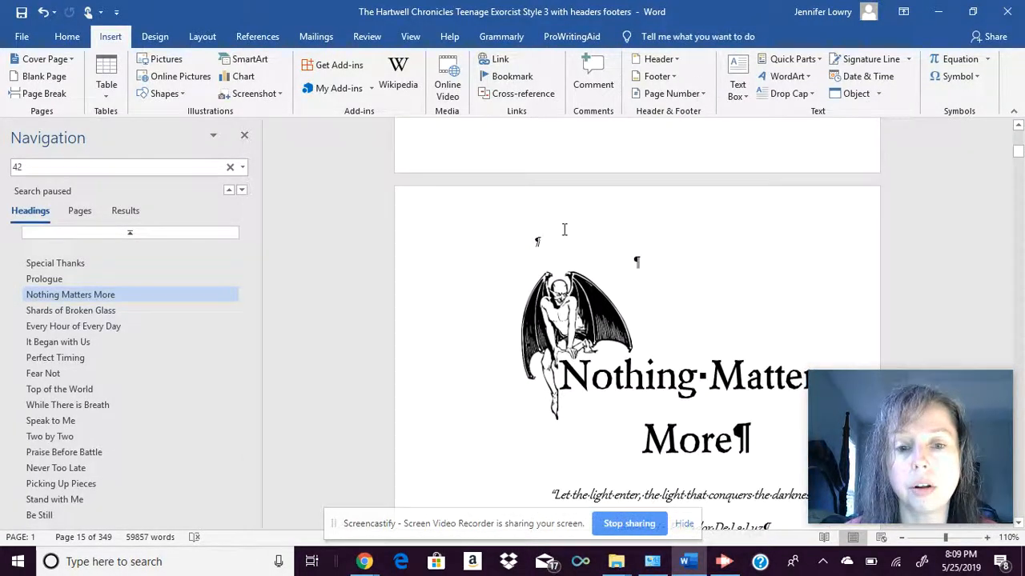
click(564, 230)
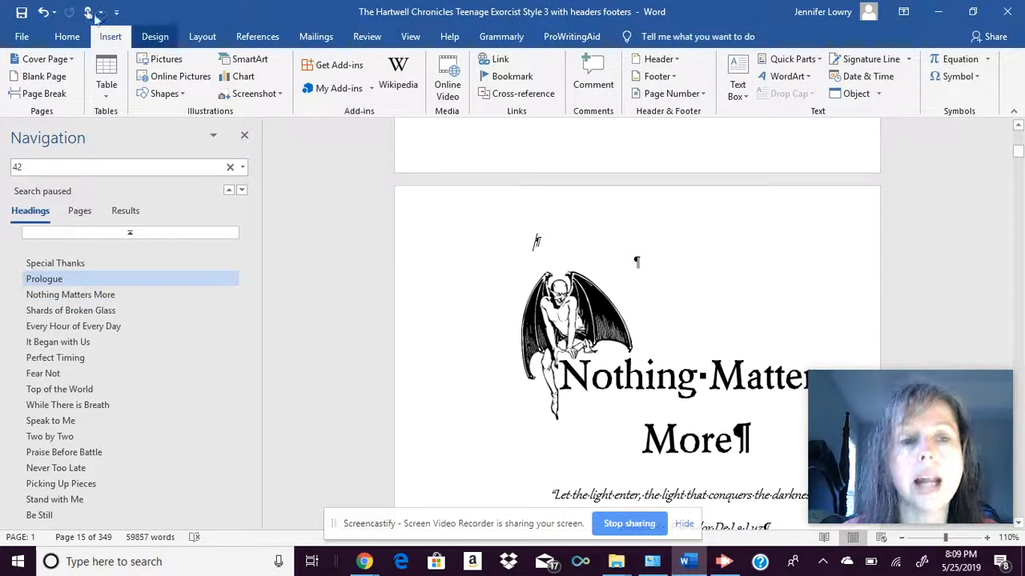
- Review the section break types offered for the start of the chapter, including Next Page, without inserting one
click(68, 38)
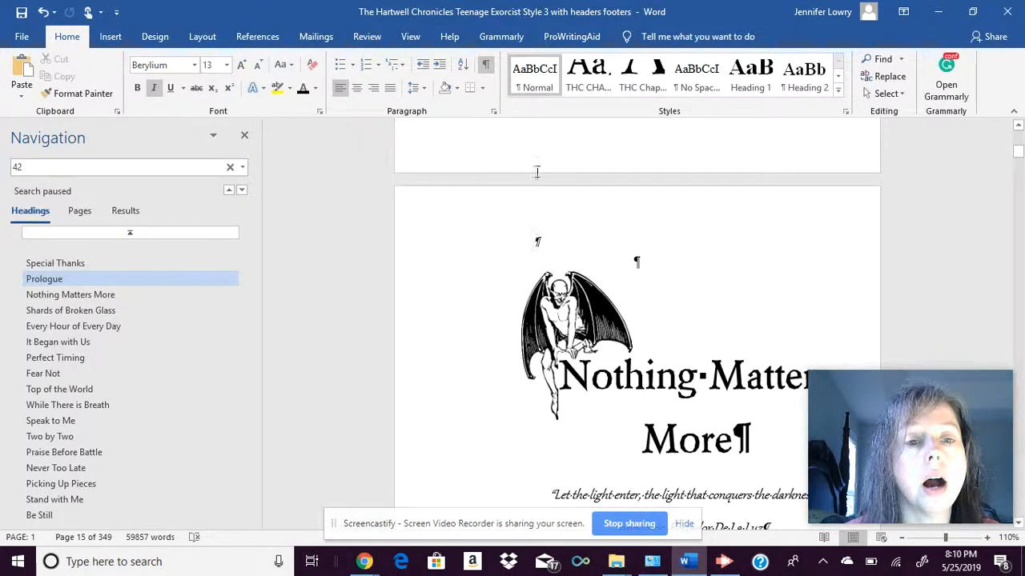
click(120, 40)
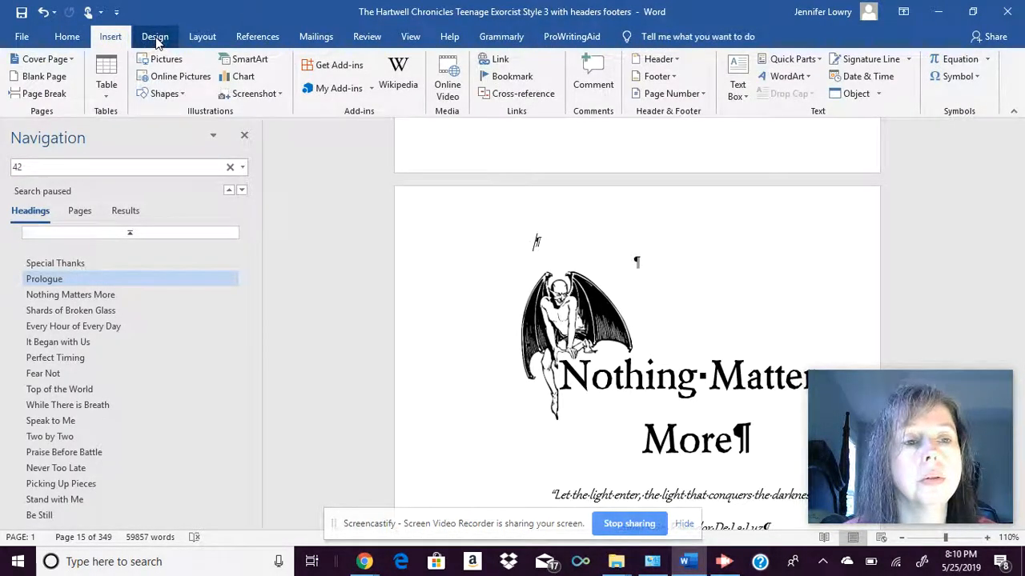
click(156, 37)
click(195, 40)
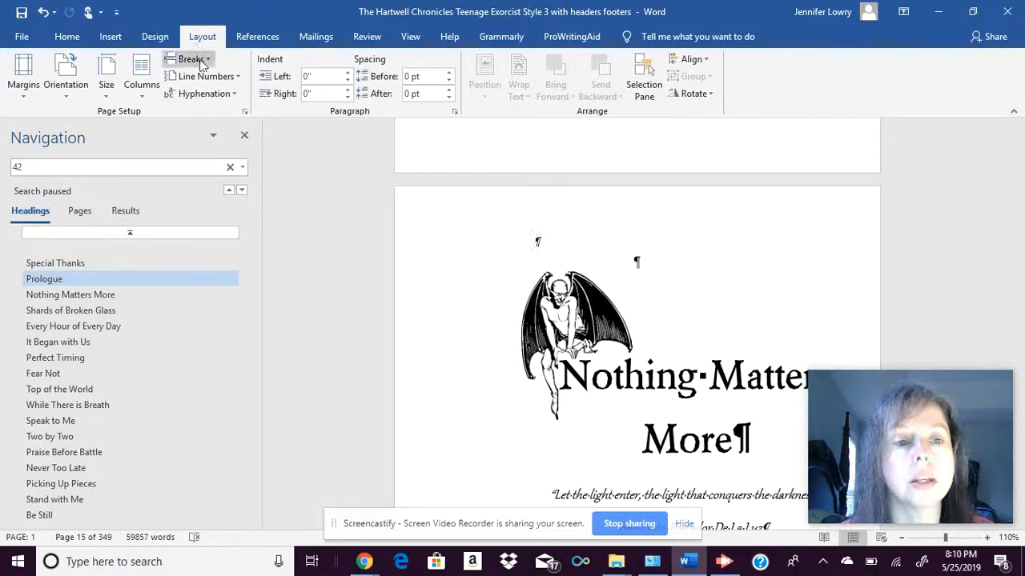
click(196, 60)
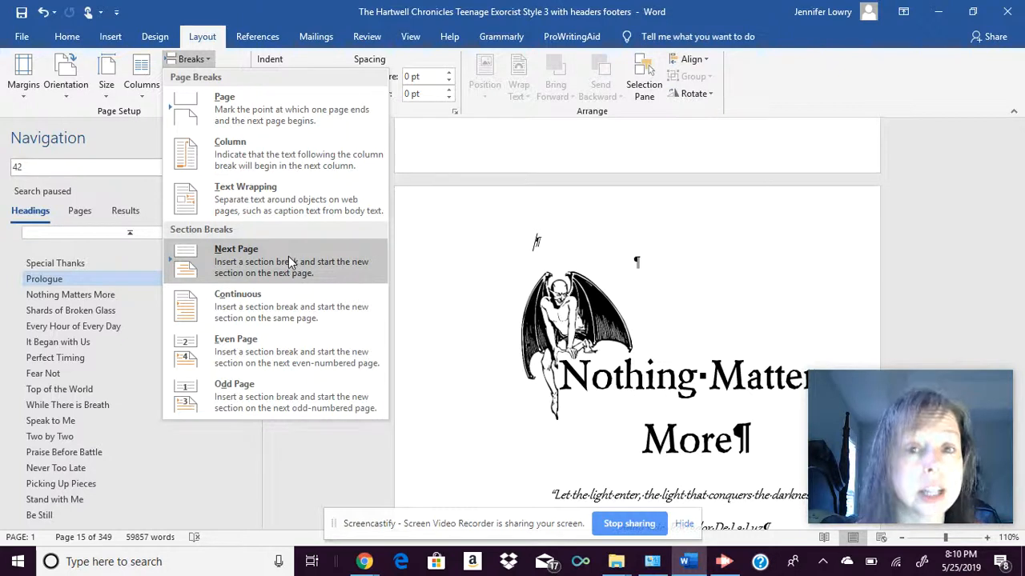
click(514, 222)
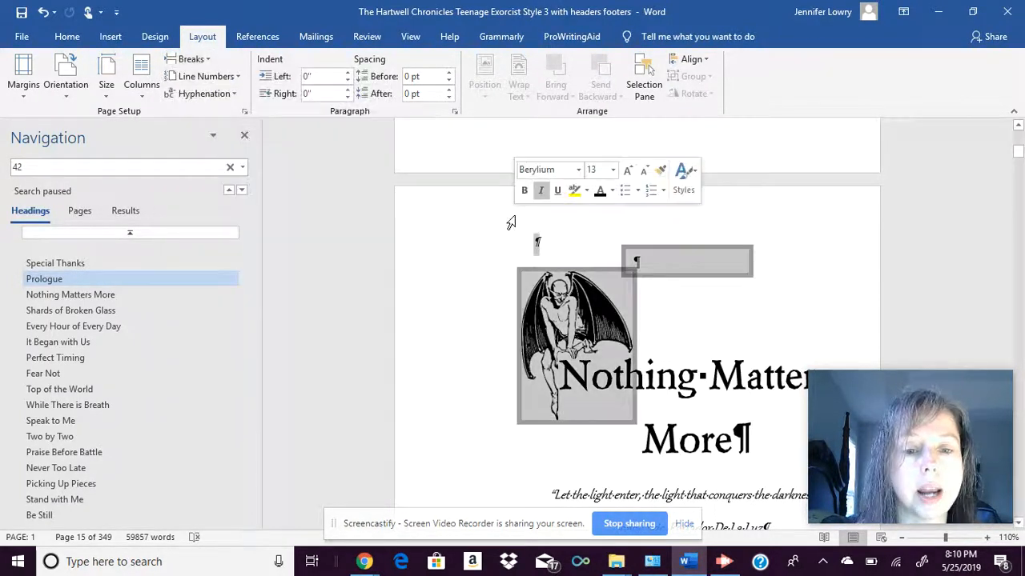
click(568, 248)
key(BackSpace)
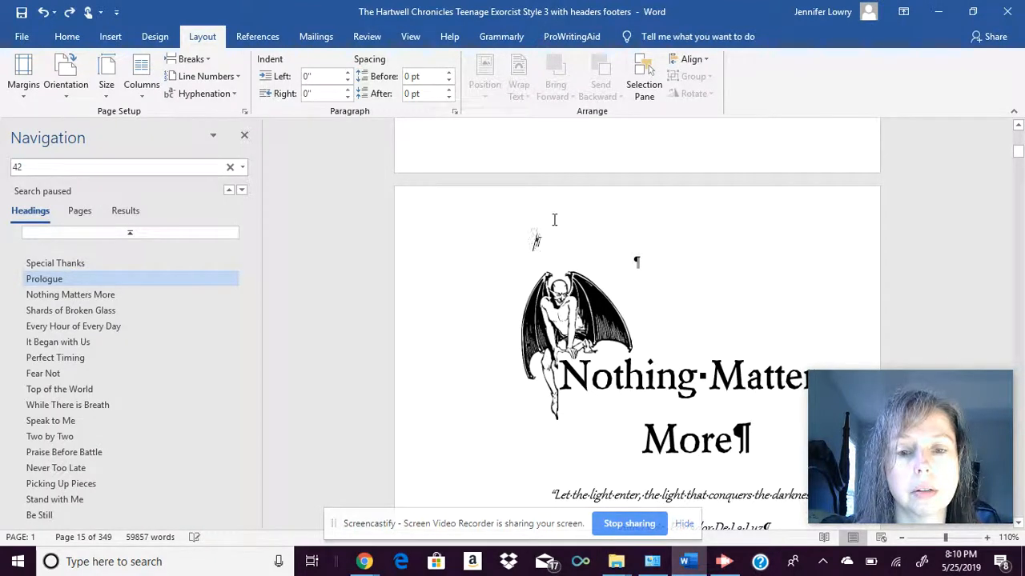
- Open the chapter's headers for editing and select the author's surname in the Section 3 even page header
double_click(553, 217)
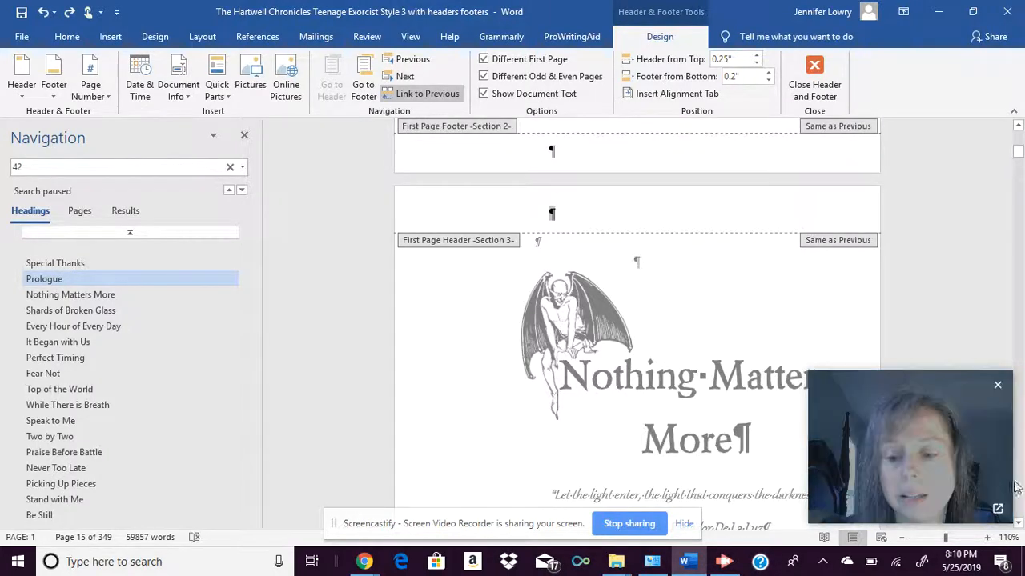
click(1018, 525)
drag(1018, 525, 1019, 525)
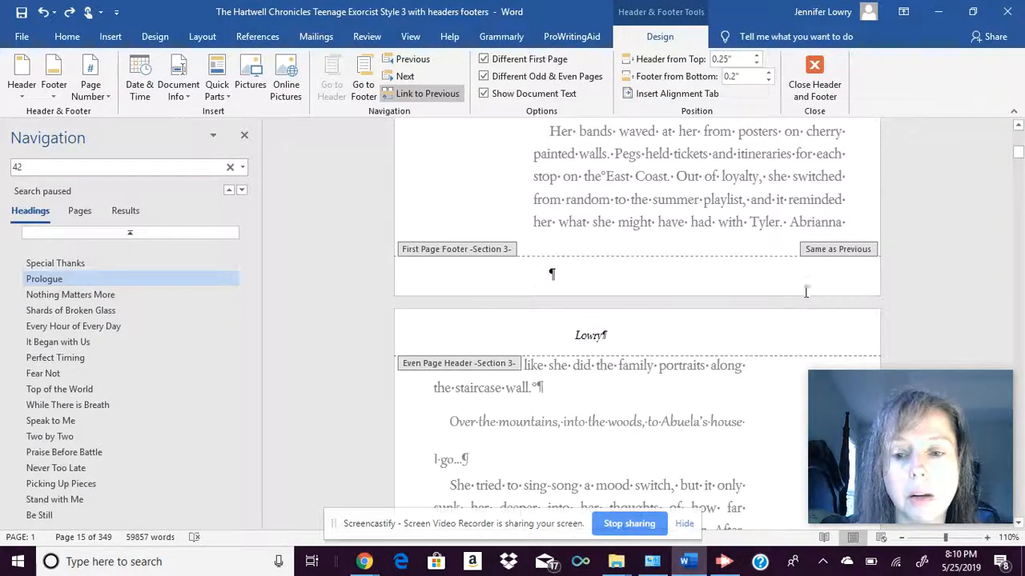
scroll(548, 281, down, 2)
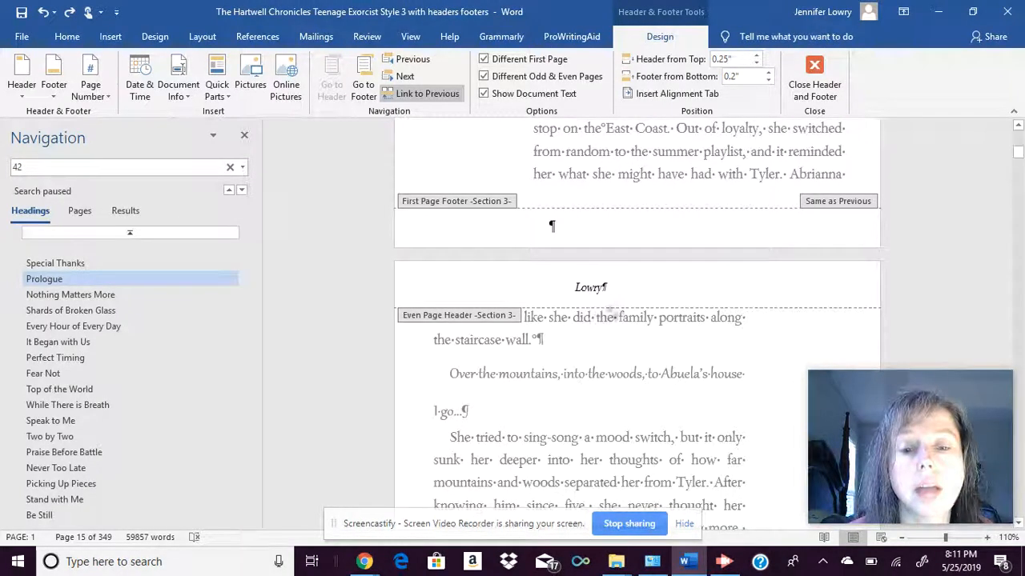
click(615, 289)
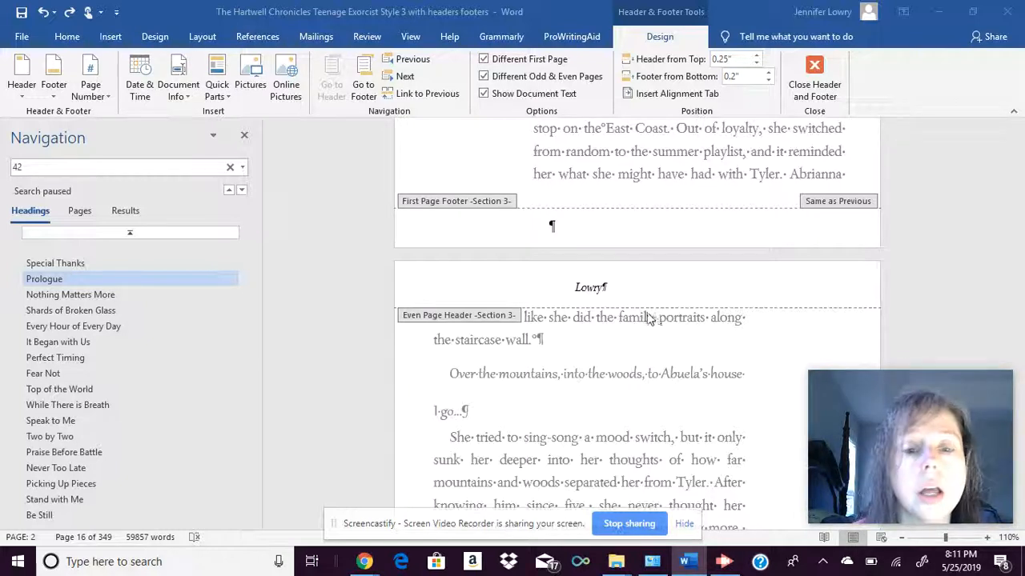
click(627, 292)
double_click(616, 288)
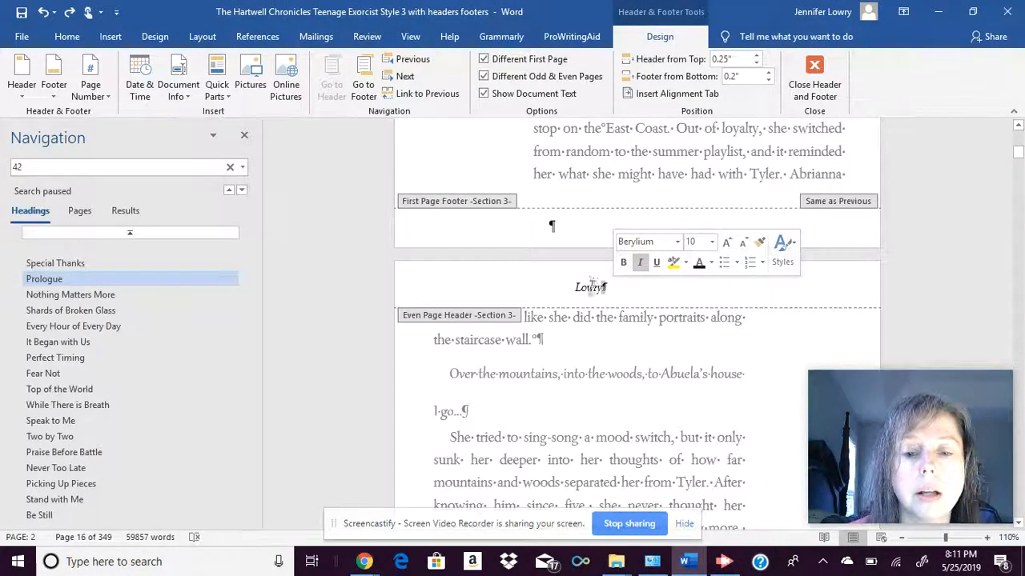
drag(574, 288, 613, 288)
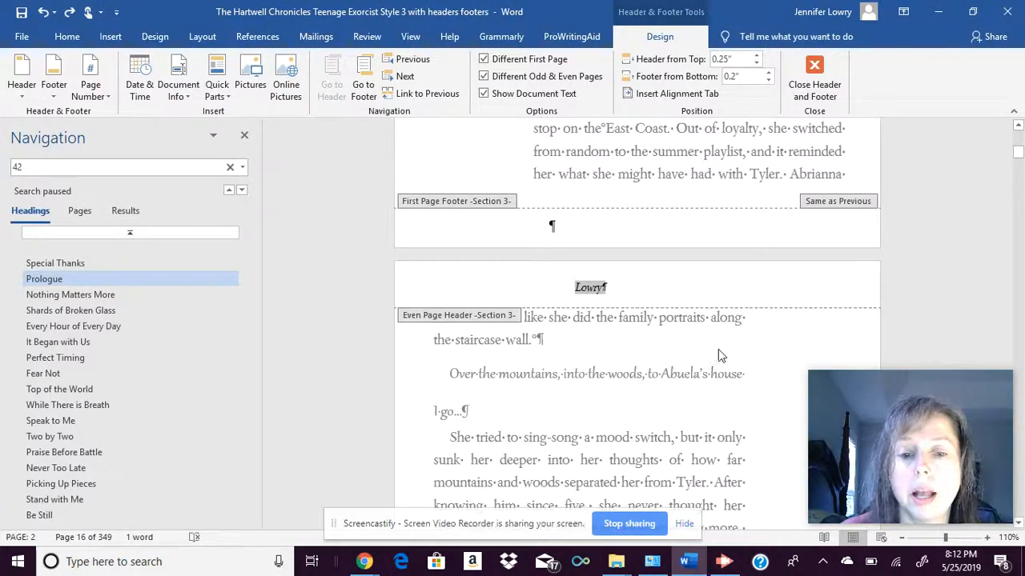
- Select the page number in the Section 3 even page footer and review the bottom-of-page styles and number format settings
click(1019, 525)
drag(1018, 524, 1018, 524)
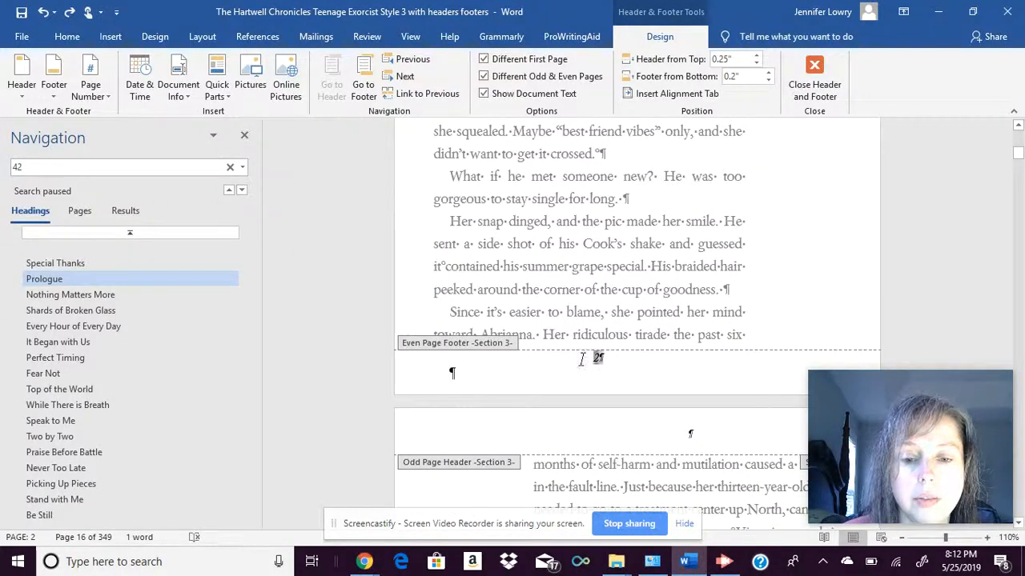
double_click(592, 358)
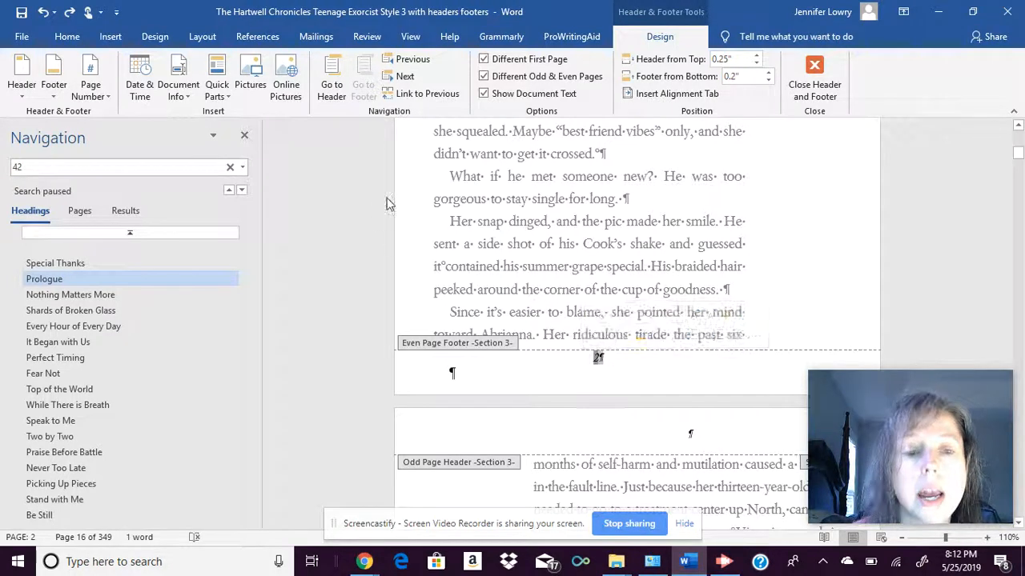
click(105, 97)
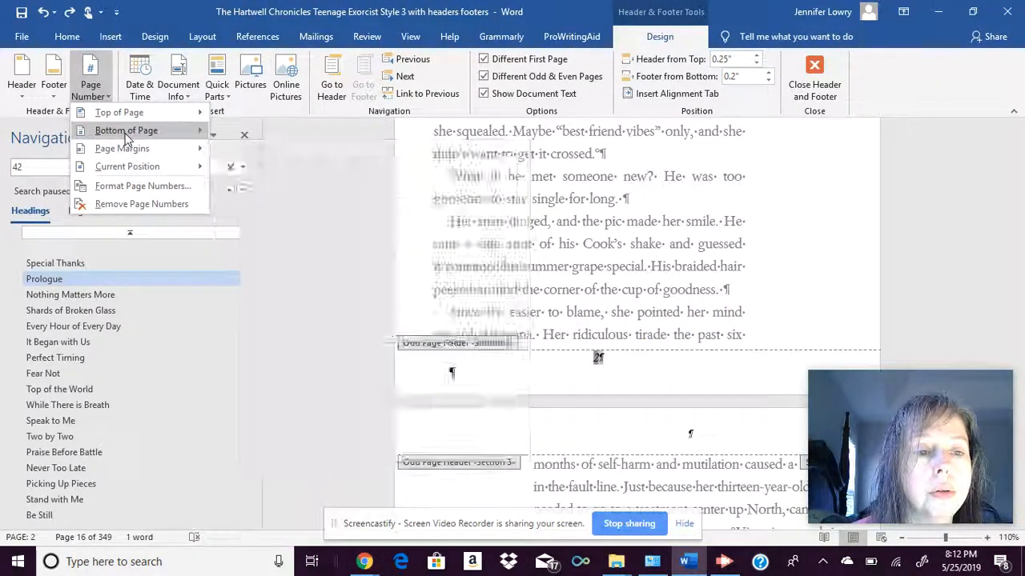
mouse_move(126, 130)
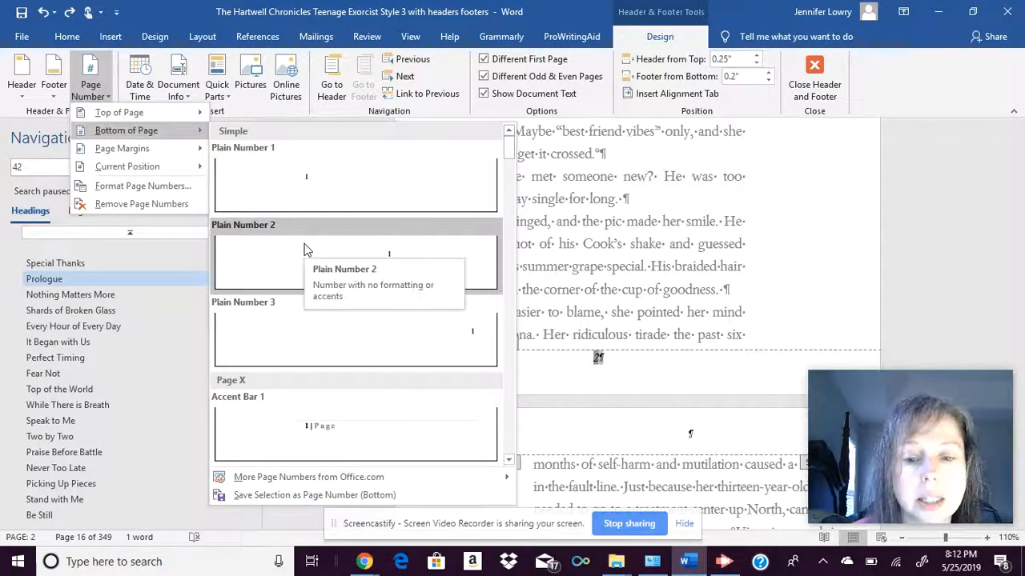
click(183, 186)
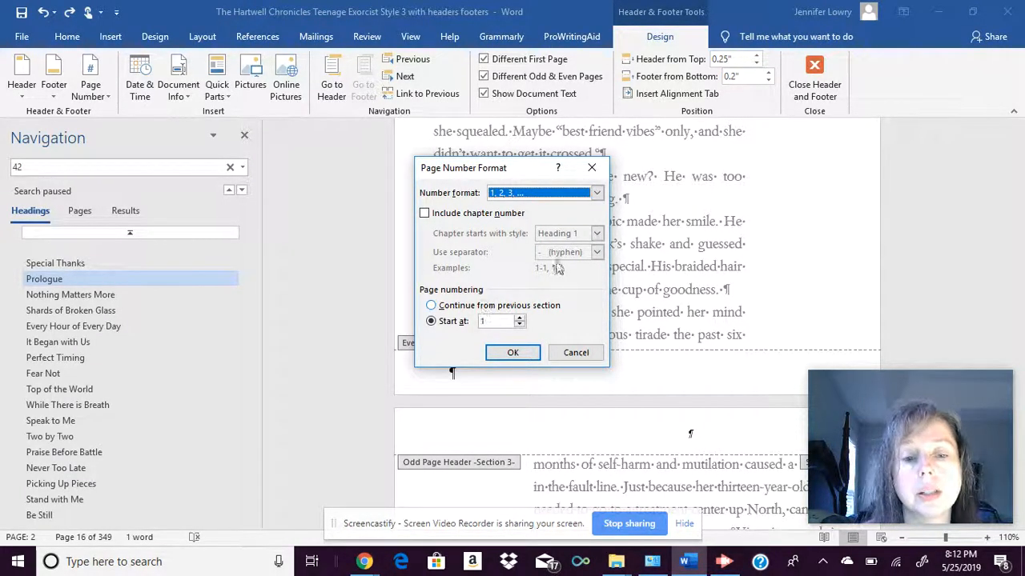
click(575, 351)
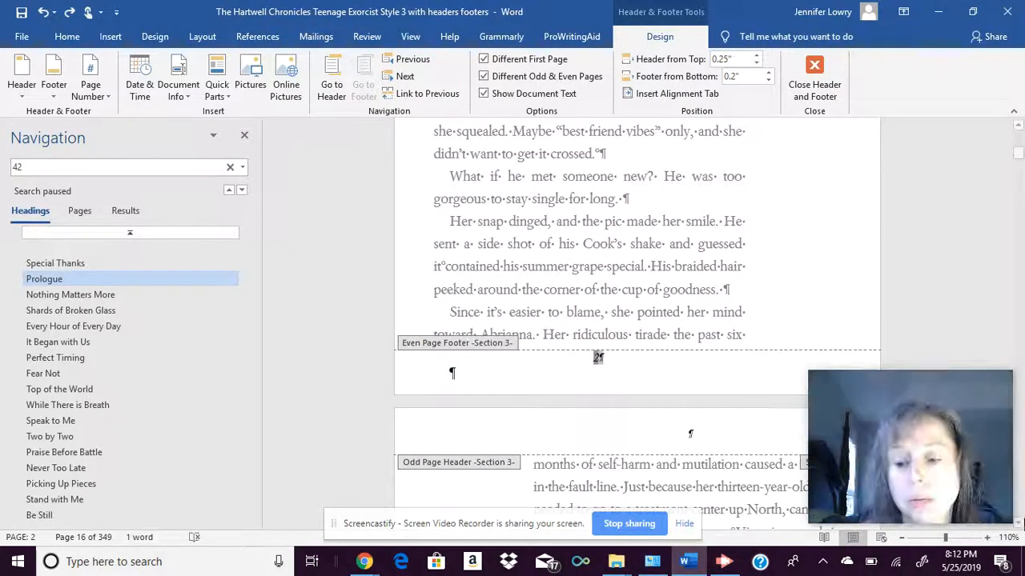
- Enter THE HARTWELL CHRONICLES as the odd page header of Section 3
scroll(1019, 524, down, 5)
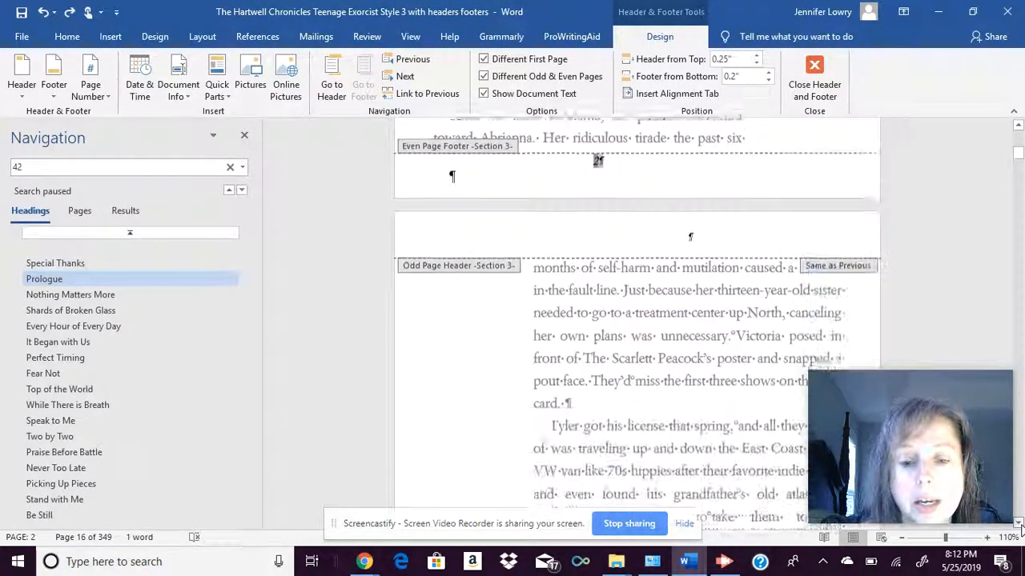
scroll(1019, 524, down, 1)
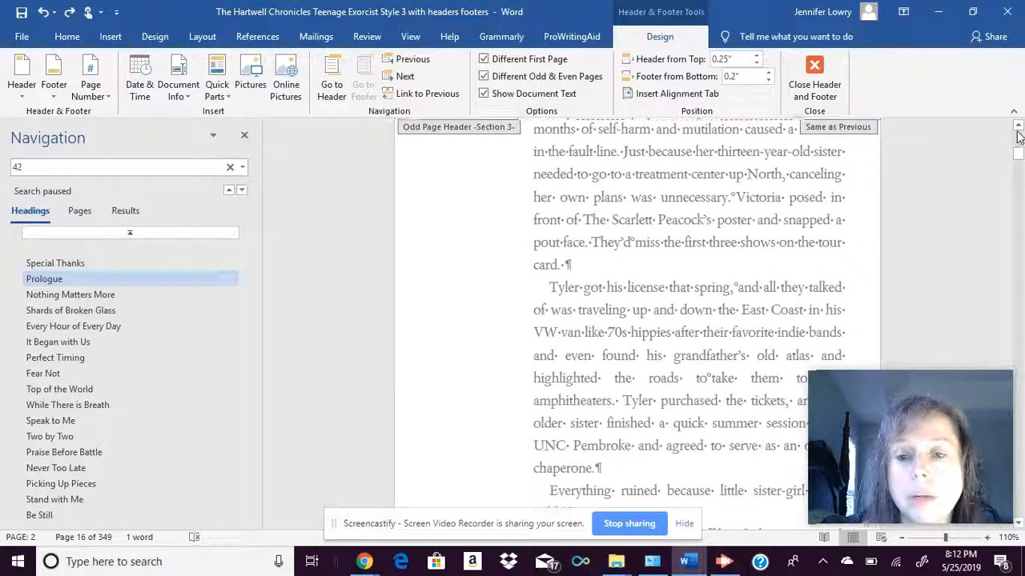
click(1017, 134)
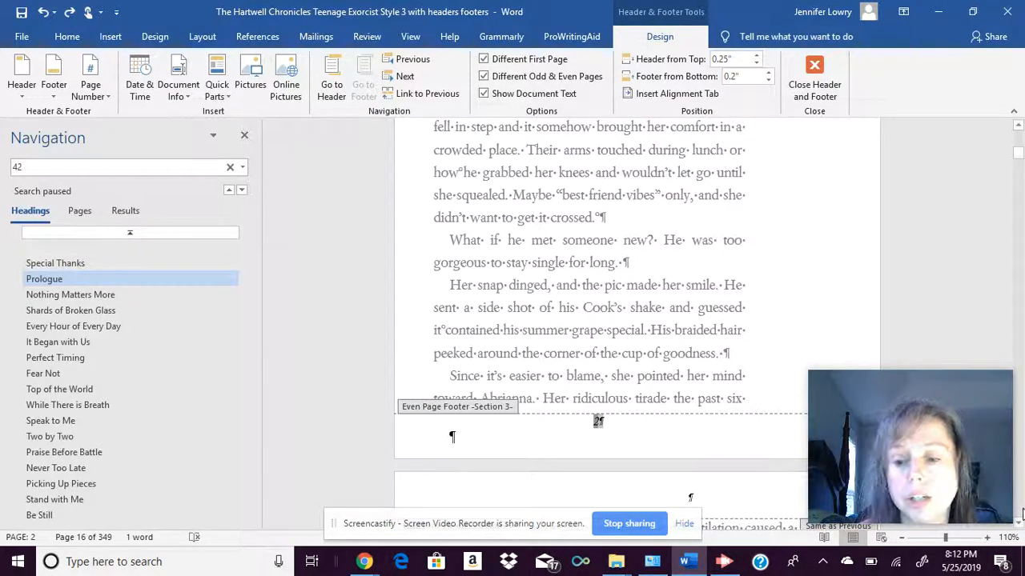
scroll(1019, 524, down, 4)
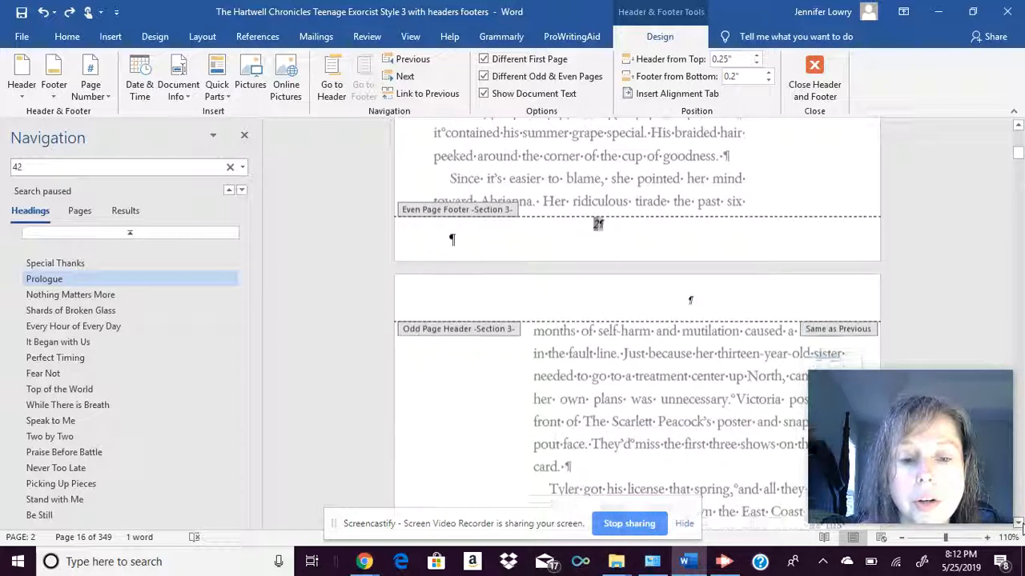
click(720, 261)
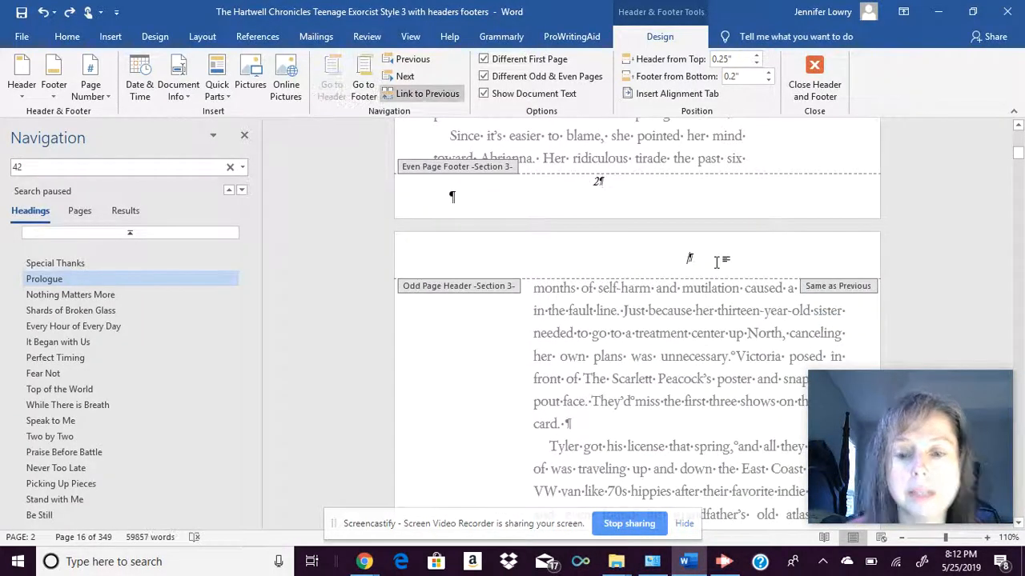
text(THE HARTWELL CHRON)
key(BackSpace)
key(BackSpace)
key(BackSpace)
key(BackSpace)
text(HRONICLES)
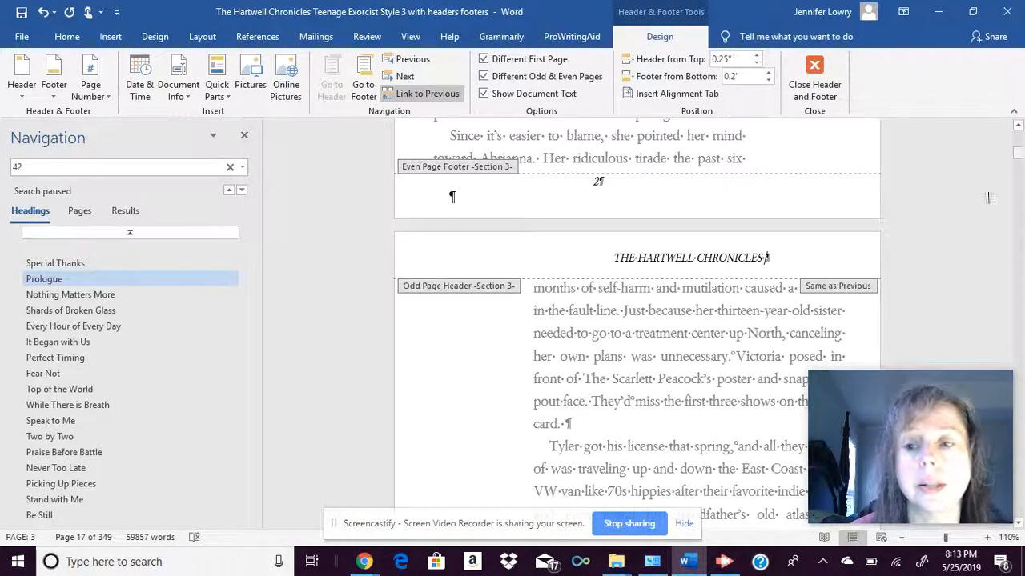
- Change the author's surname in the Section 3 even page header to all capitals
scroll(1018, 125, up, 5)
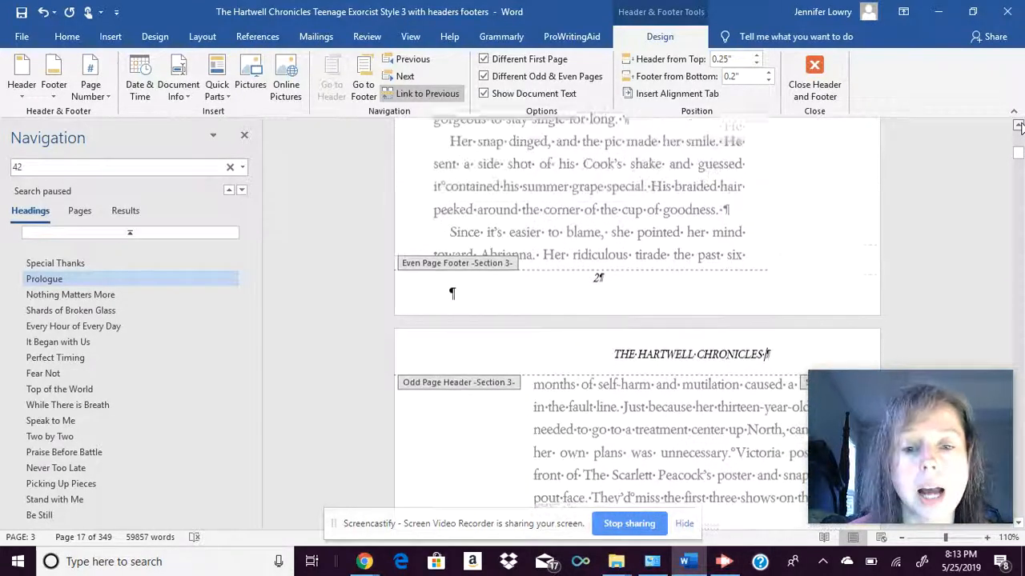
scroll(1018, 126, up, 6)
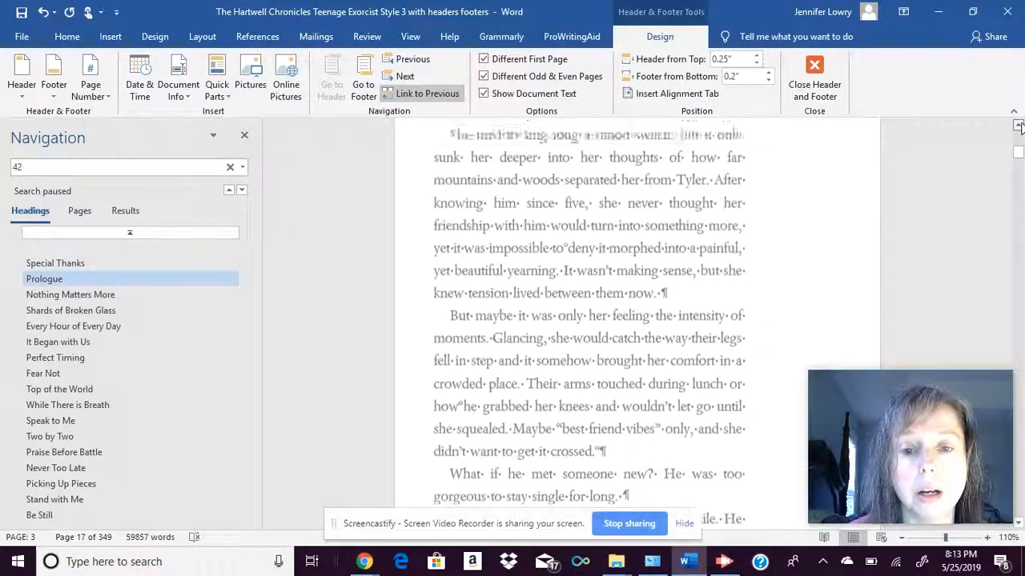
scroll(1017, 126, up, 1)
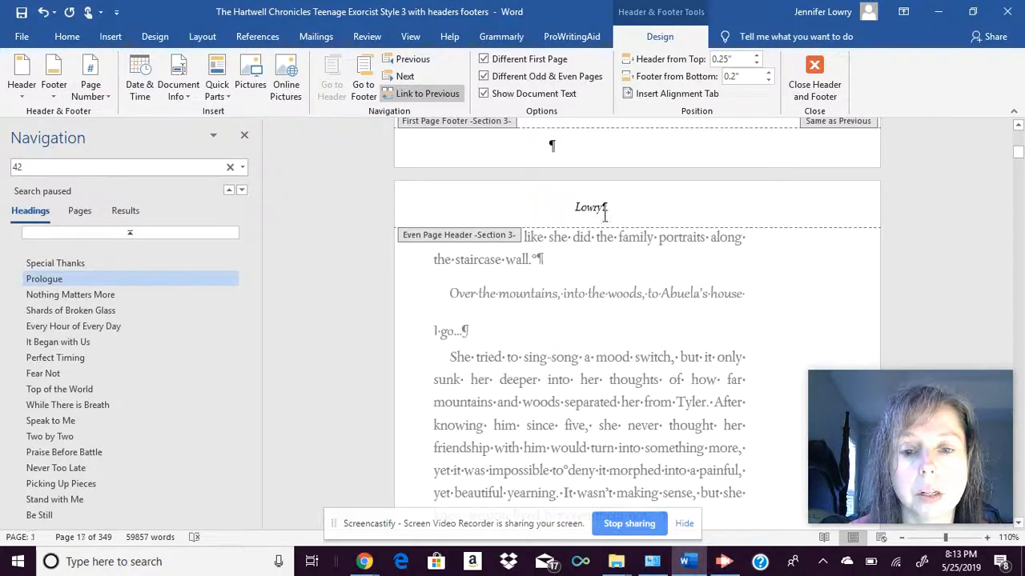
click(602, 209)
key(BackSpace)
key(BackSpace)
key(BackSpace)
key(BackSpace)
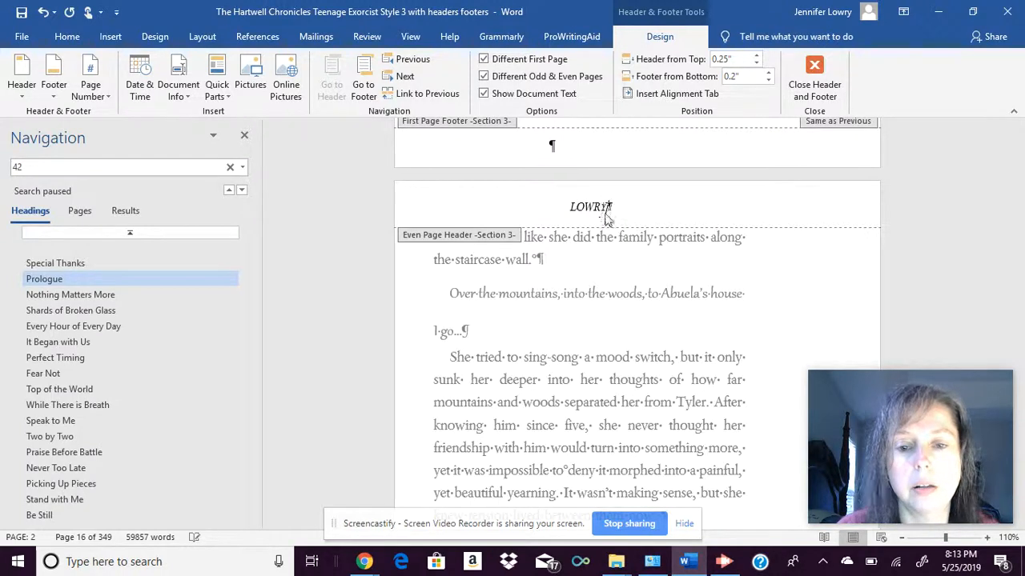
- Insert a centred page number at the bottom of the page in the Section 3 odd page footer
click(1017, 524)
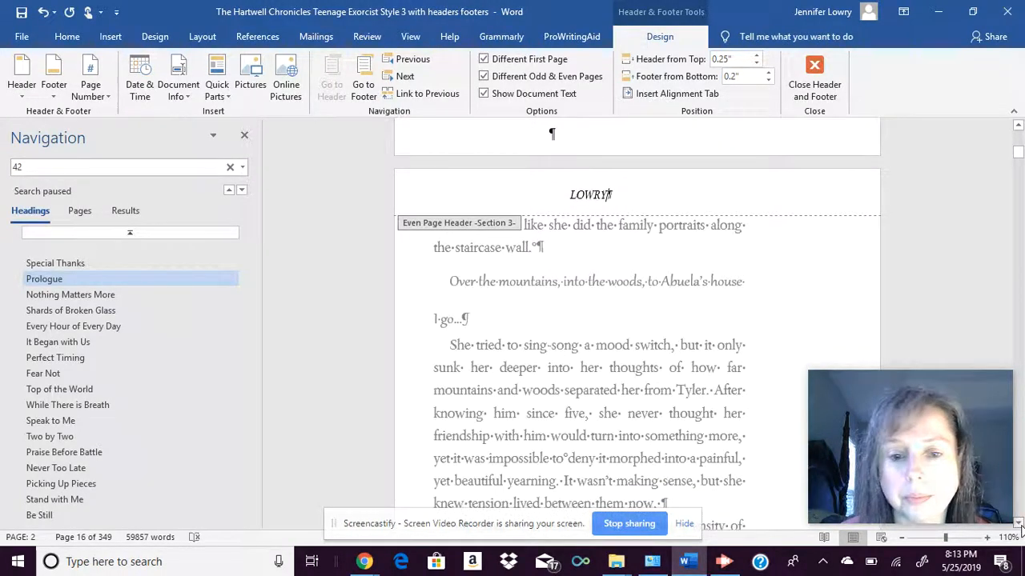
scroll(1019, 526, down, 4)
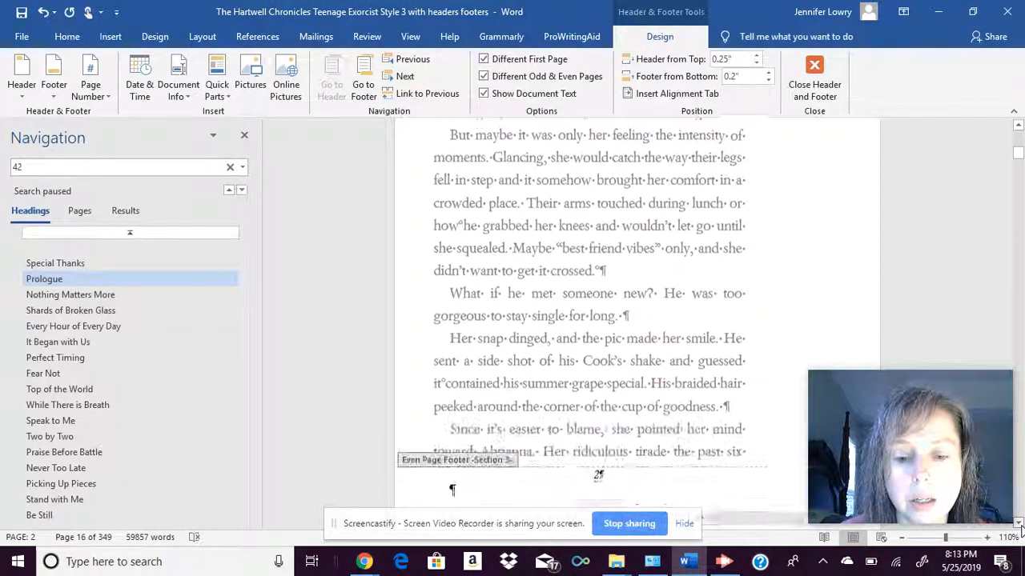
scroll(1019, 525, down, 4)
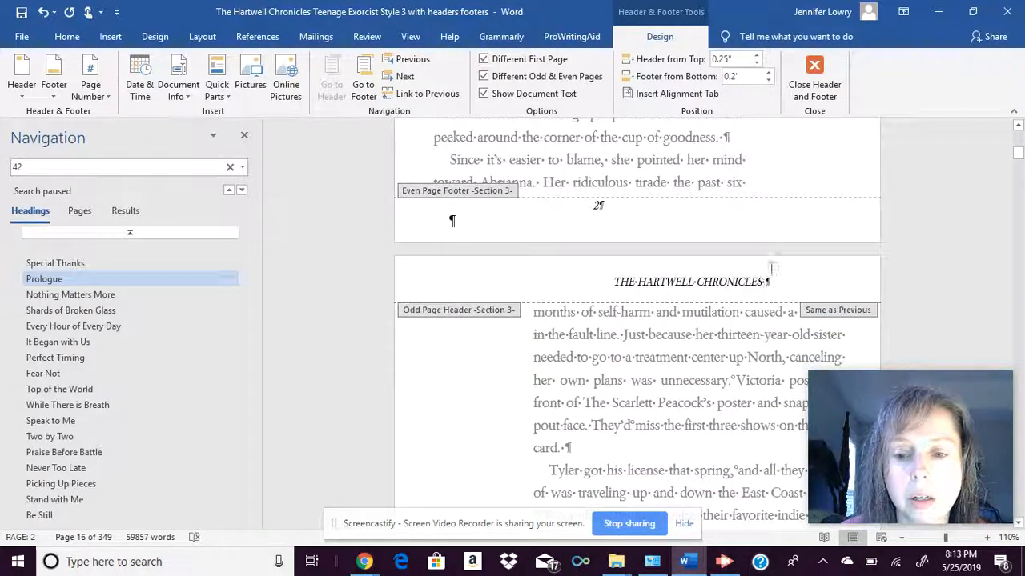
drag(771, 280, 613, 282)
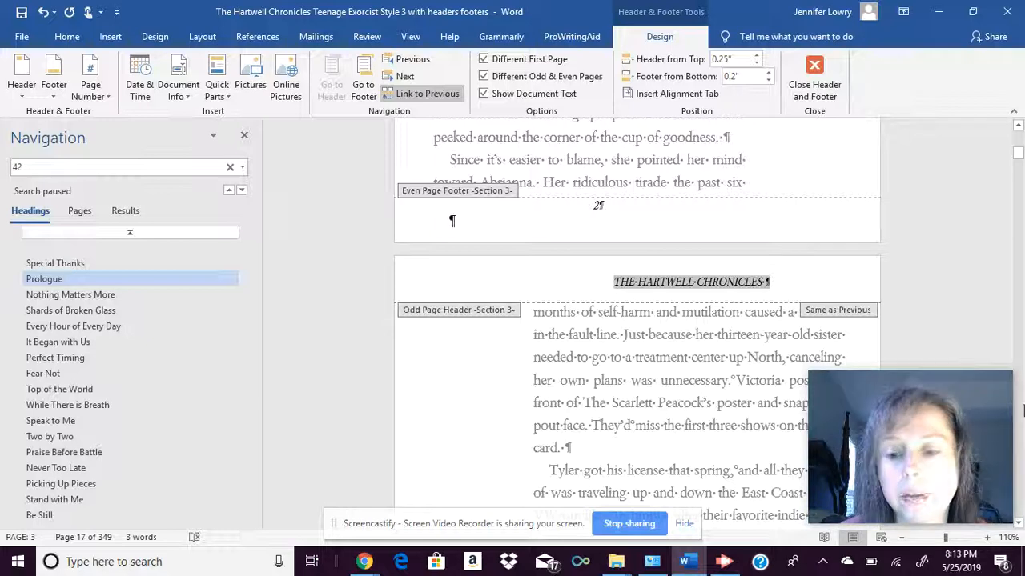
scroll(1019, 526, down, 5)
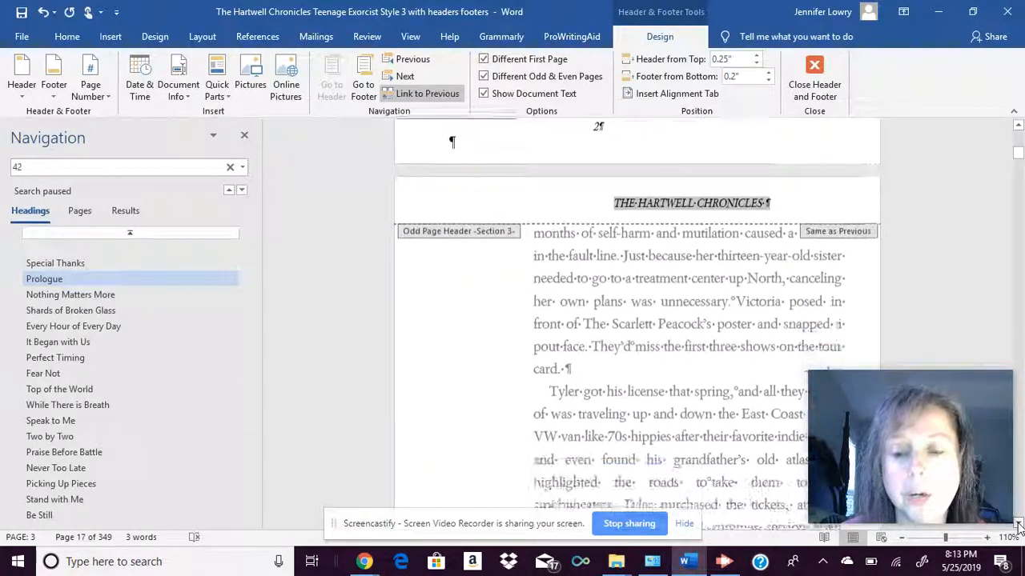
scroll(1019, 526, down, 5)
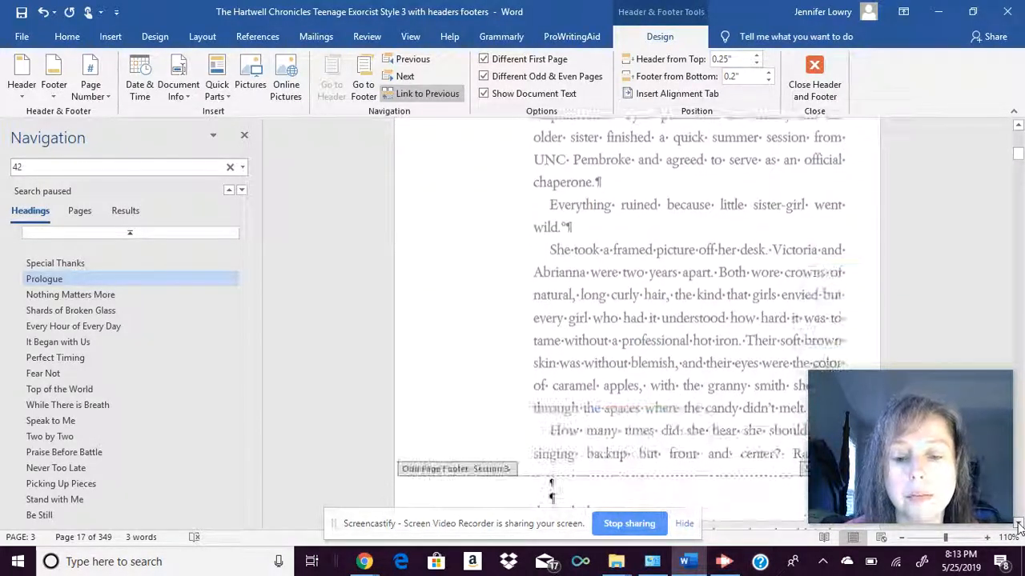
click(689, 386)
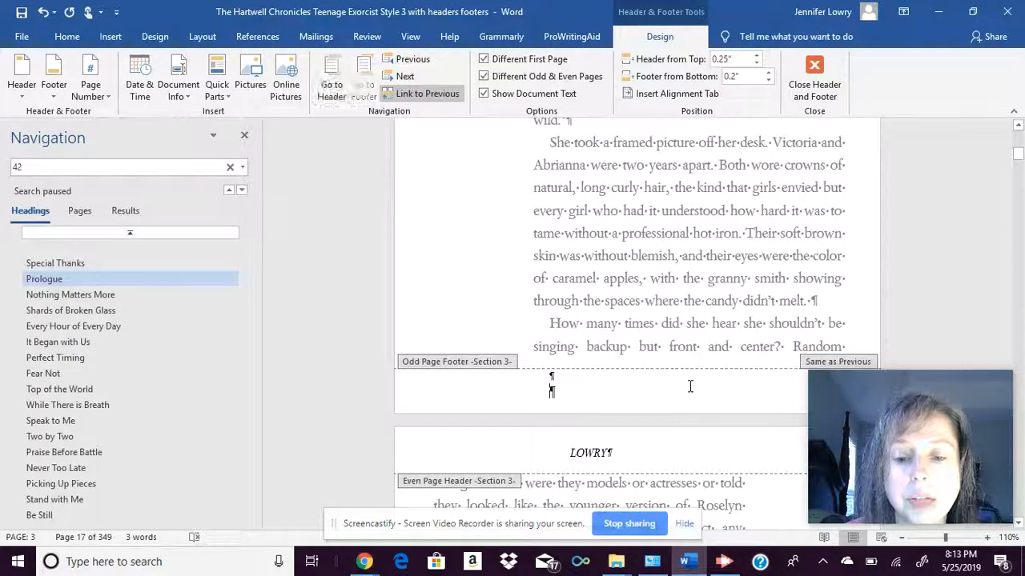
click(99, 94)
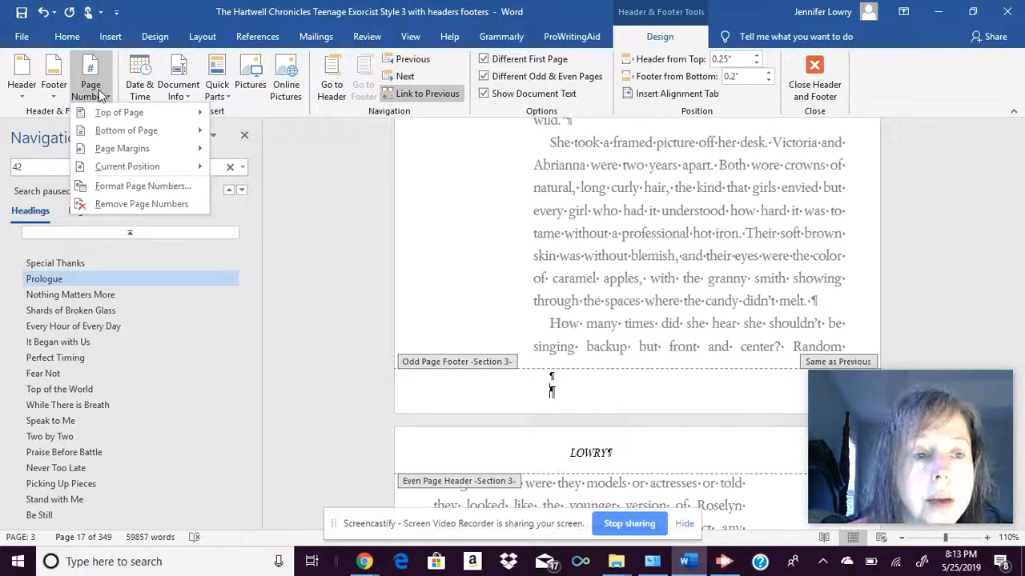
mouse_move(117, 133)
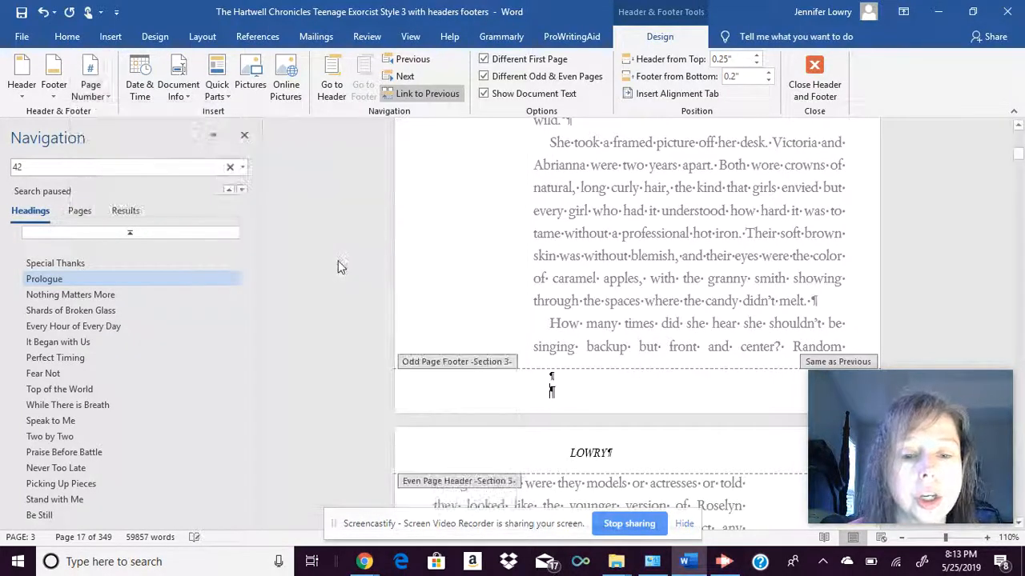
click(338, 260)
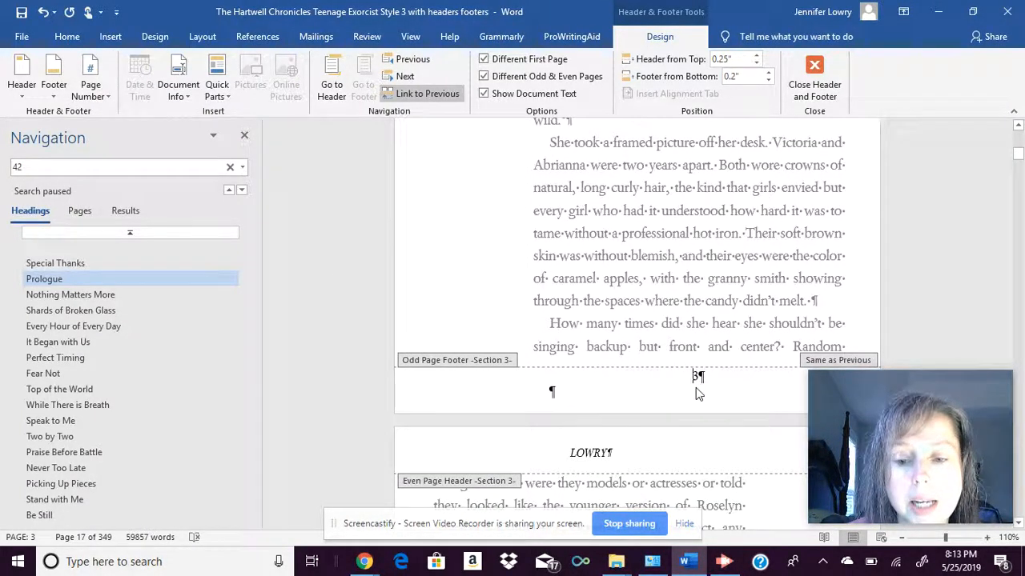
- Format the odd page footer's page number in italic Berylium at size 10 and return to the body text
double_click(690, 379)
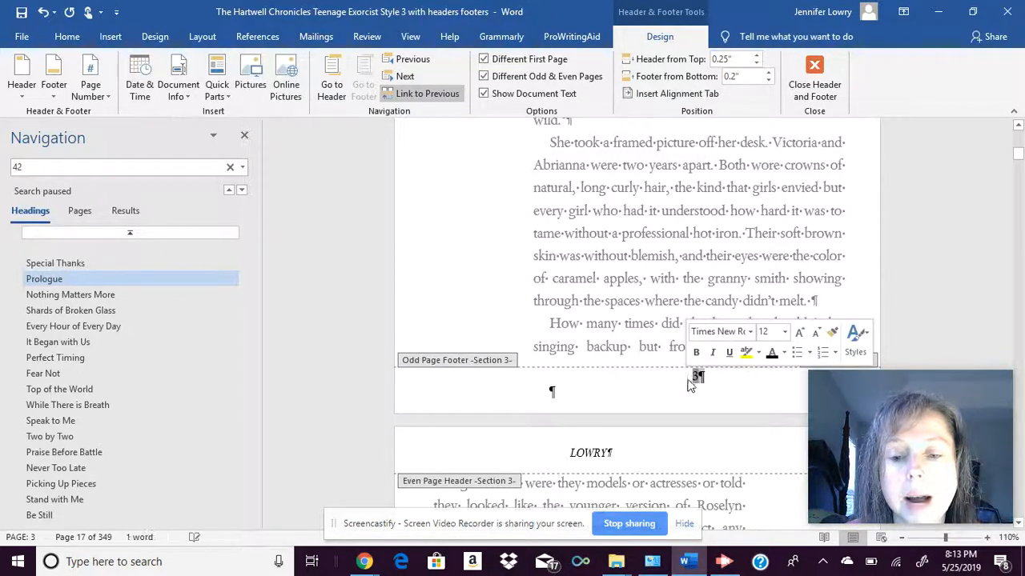
click(750, 333)
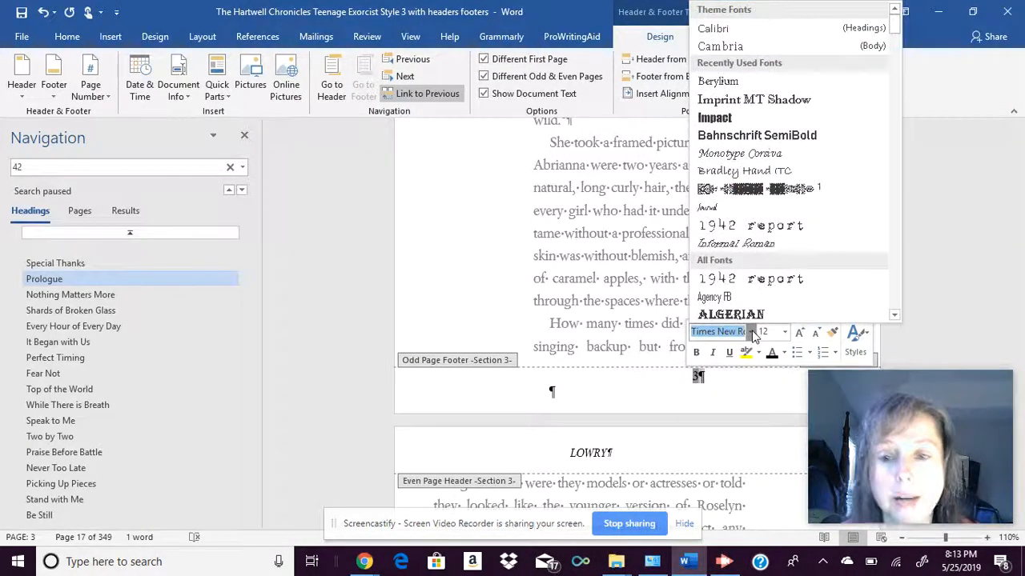
click(718, 81)
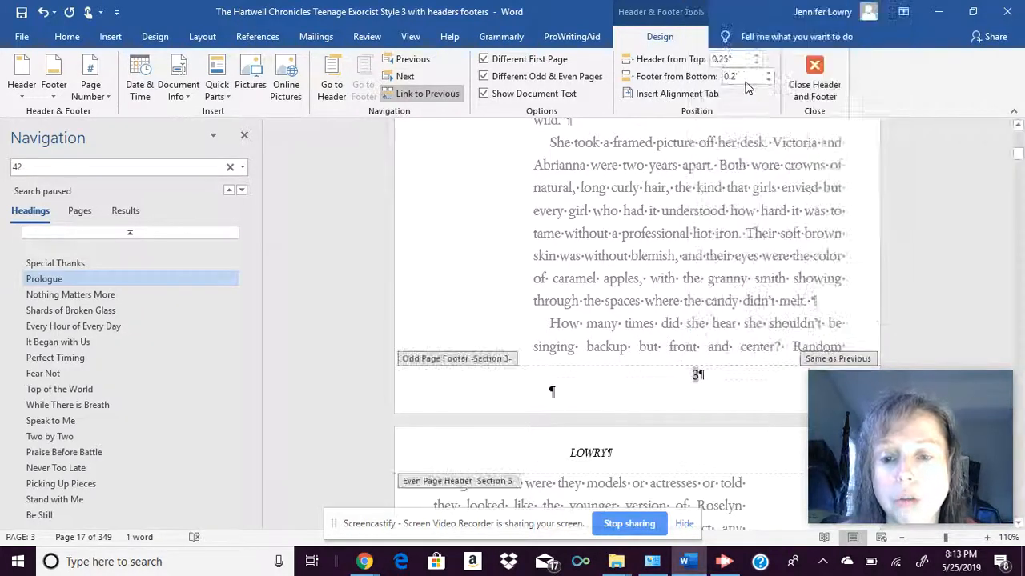
right_click(699, 385)
click(727, 424)
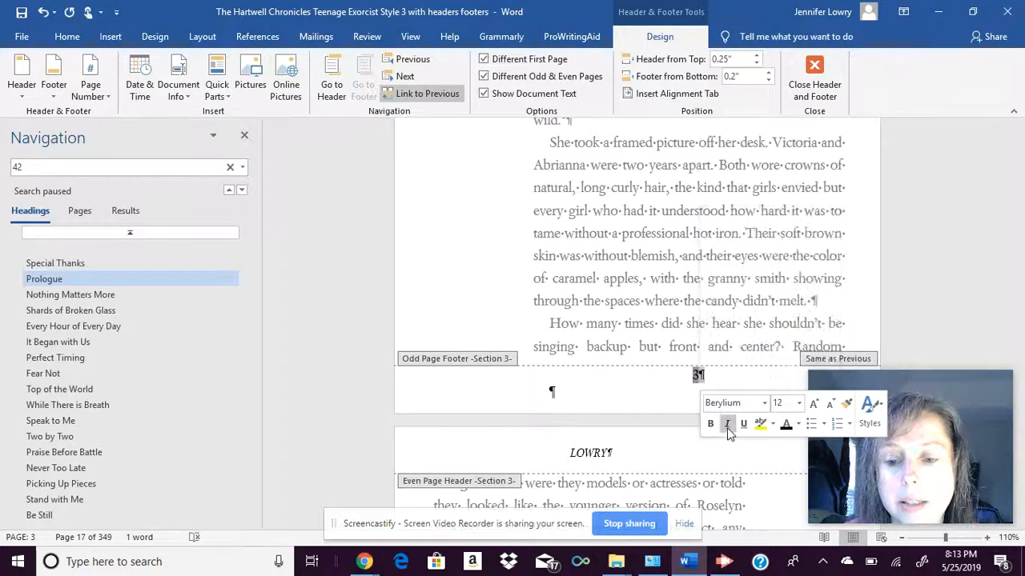
click(798, 404)
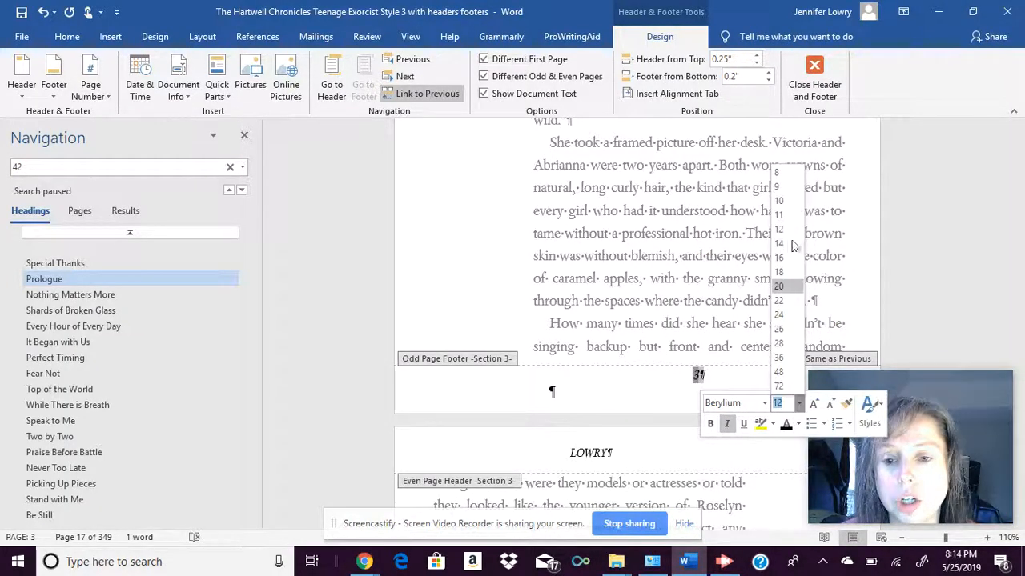
click(783, 206)
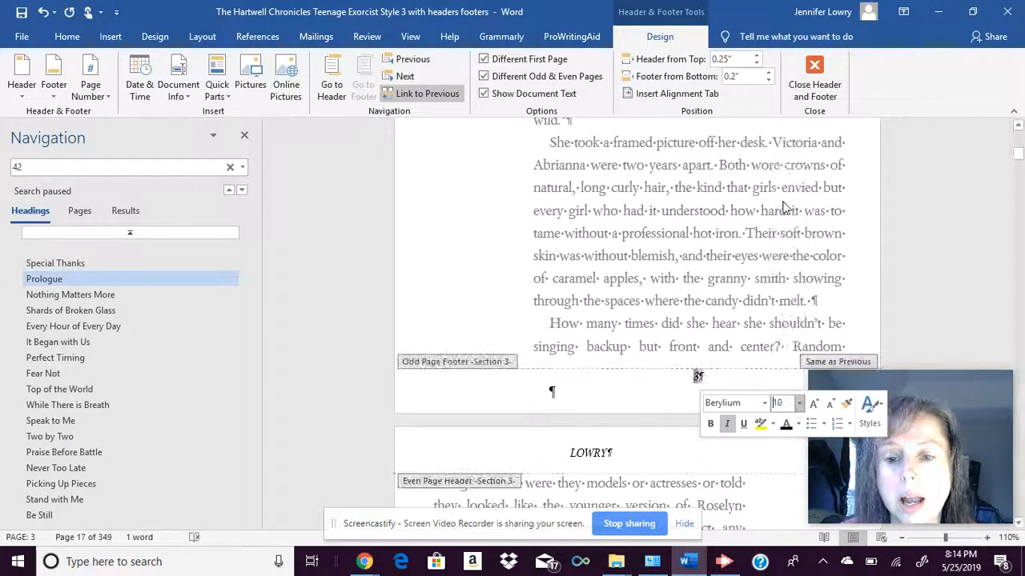
click(621, 373)
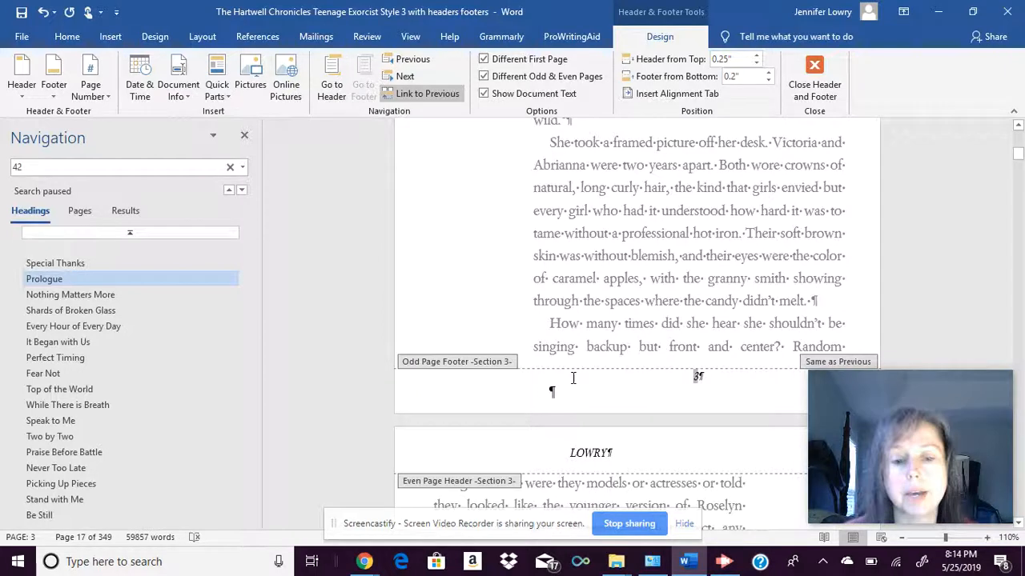
double_click(473, 321)
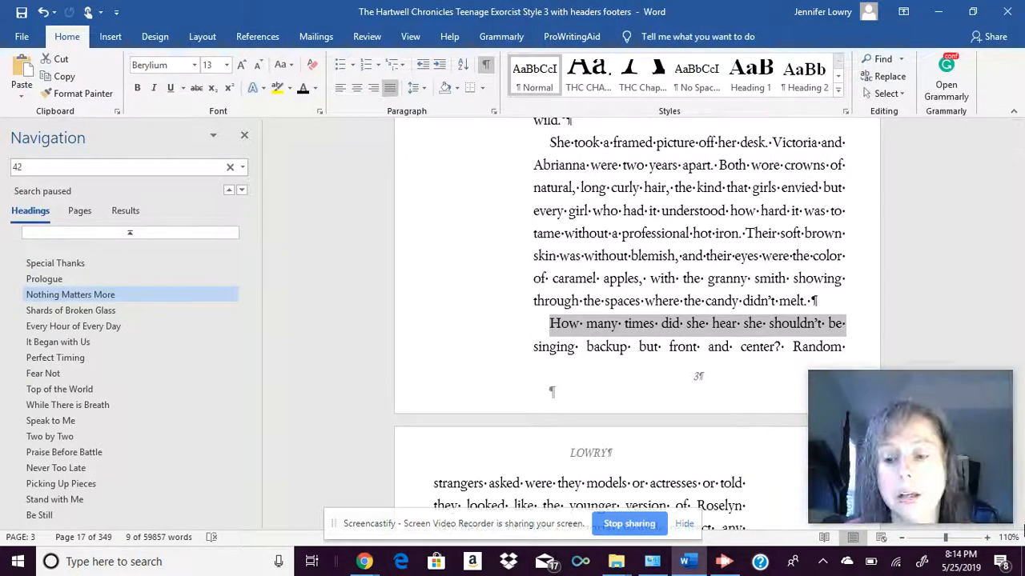
- Examine the headers and page numbers on the following even and odd pages of the Prologue section
scroll(1019, 525, down, 2)
scroll(1019, 526, down, 3)
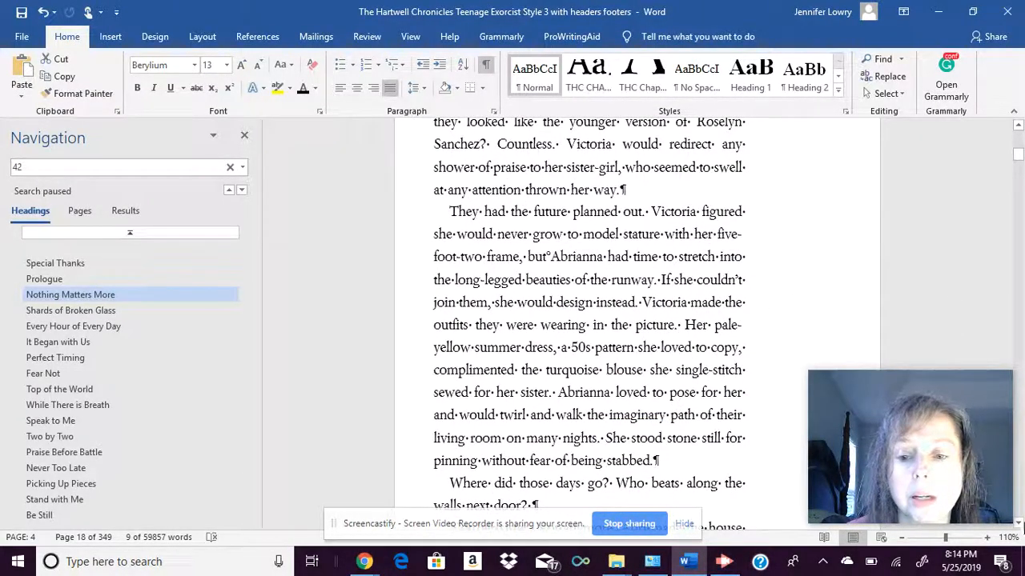
scroll(1019, 526, down, 4)
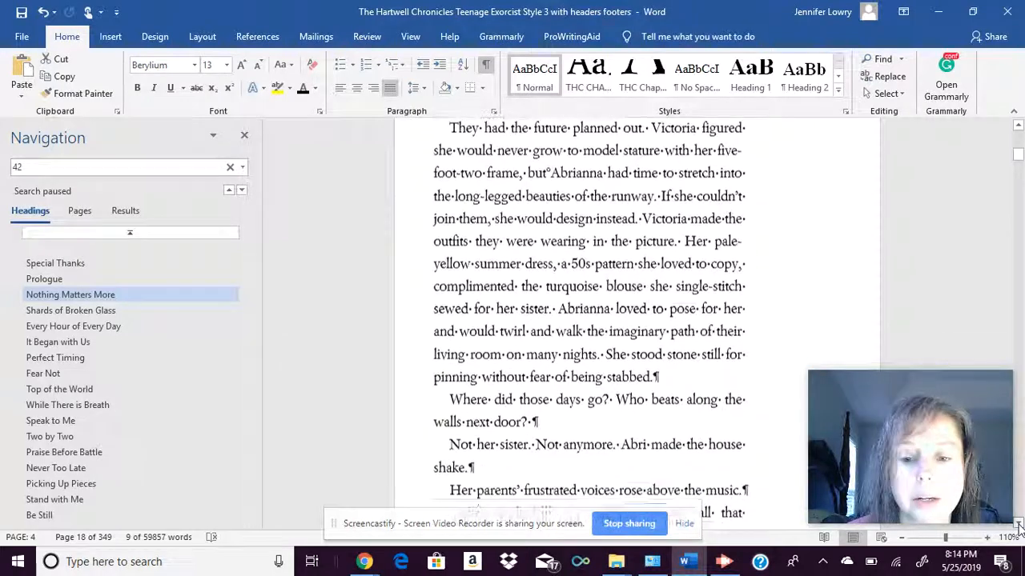
scroll(1019, 525, down, 2)
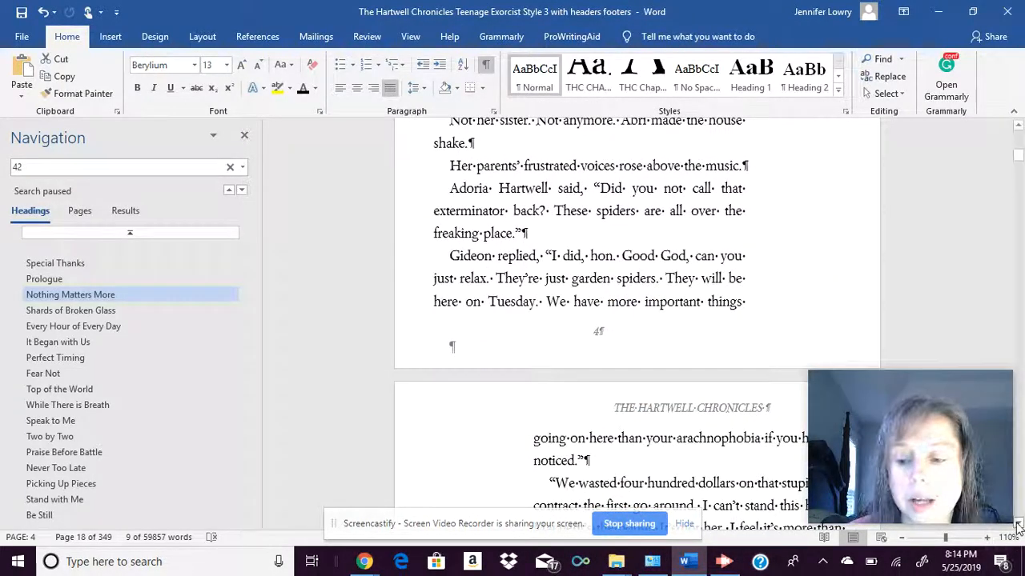
scroll(1019, 526, down, 2)
scroll(1018, 526, down, 5)
scroll(1019, 526, down, 4)
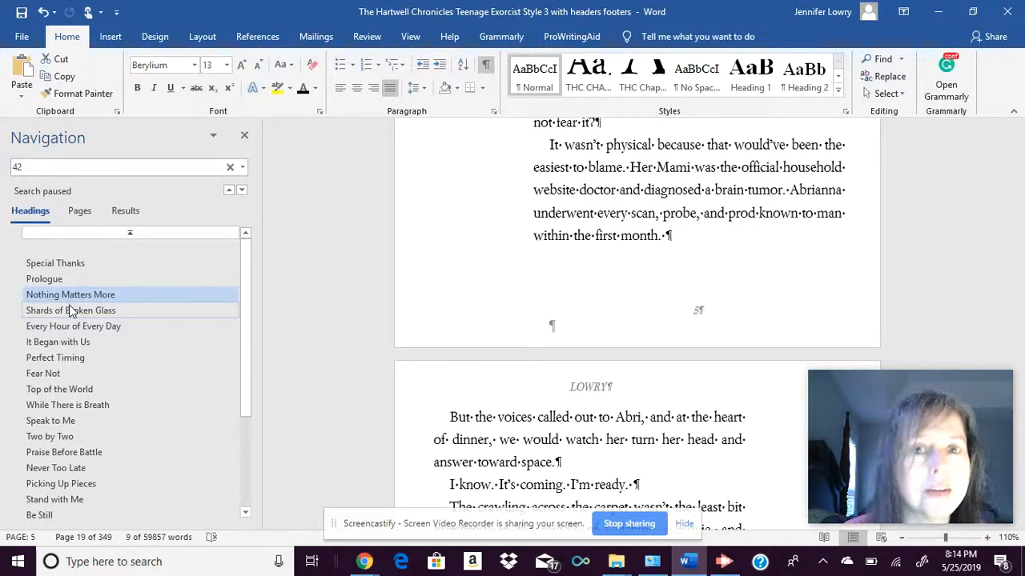
- Try inserting a Next Page section break at the first empty paragraph above the Shards of Broken Glass chapter title
click(70, 312)
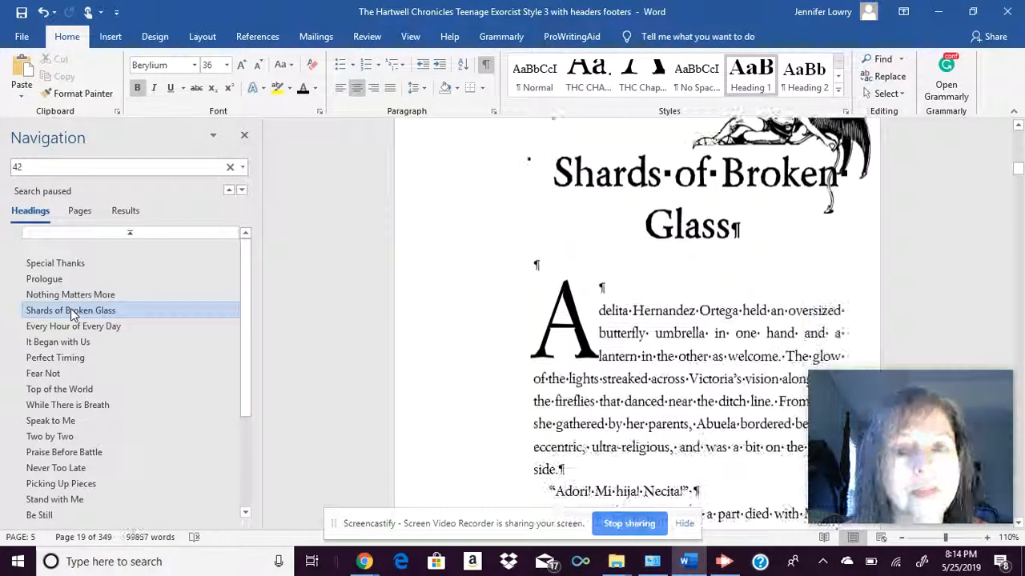
click(1018, 126)
click(1018, 127)
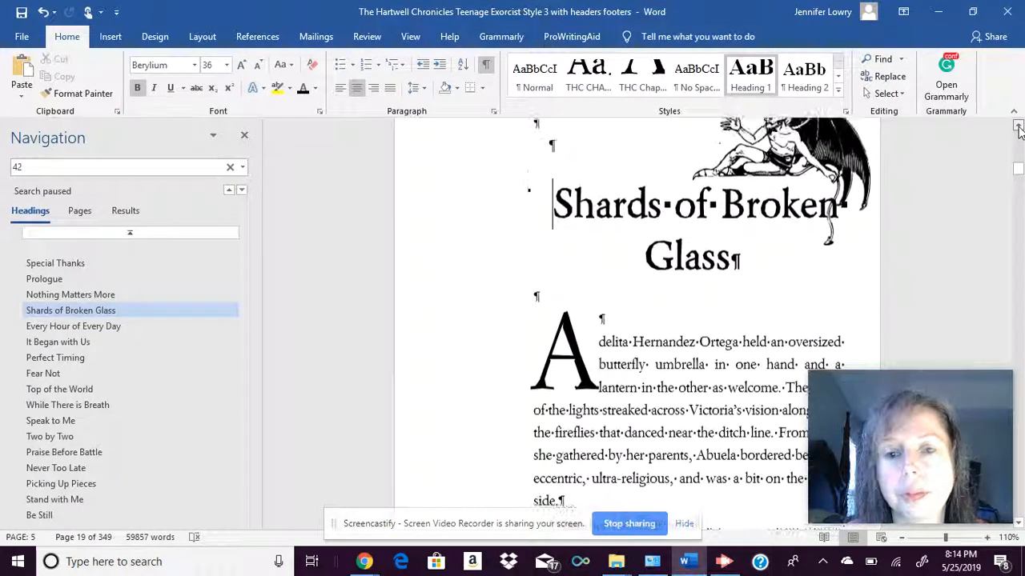
click(607, 233)
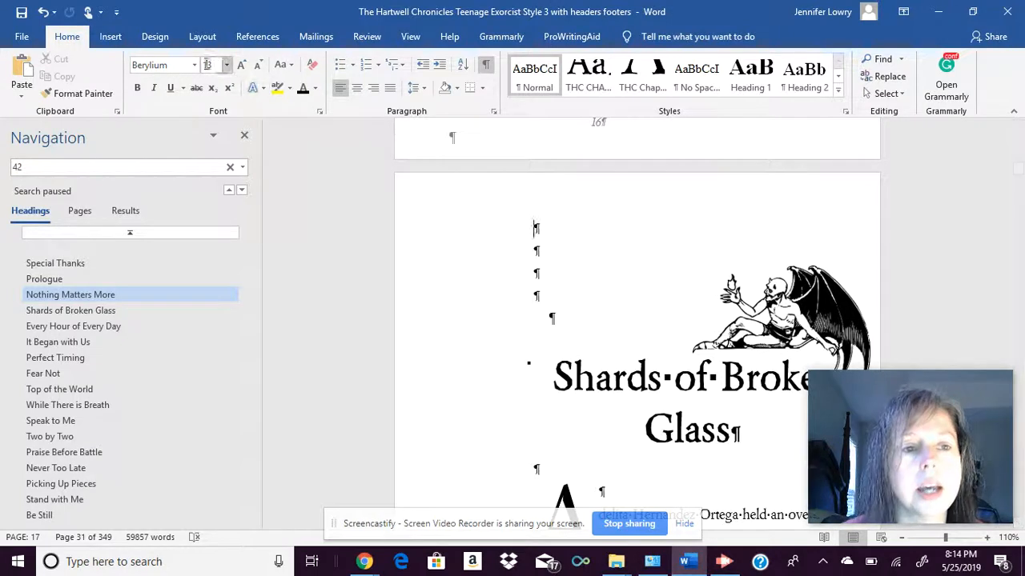
click(111, 40)
click(201, 37)
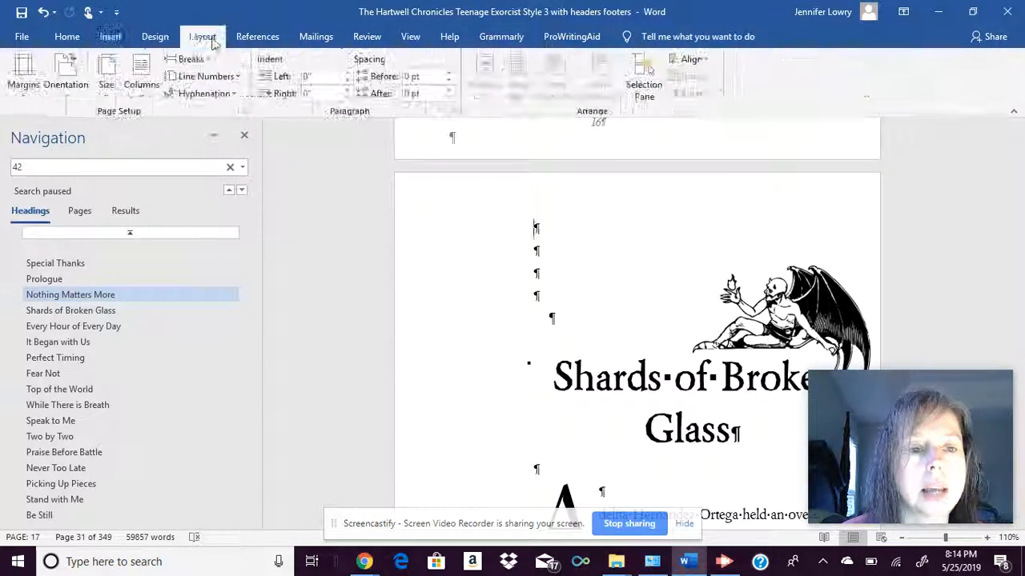
click(208, 61)
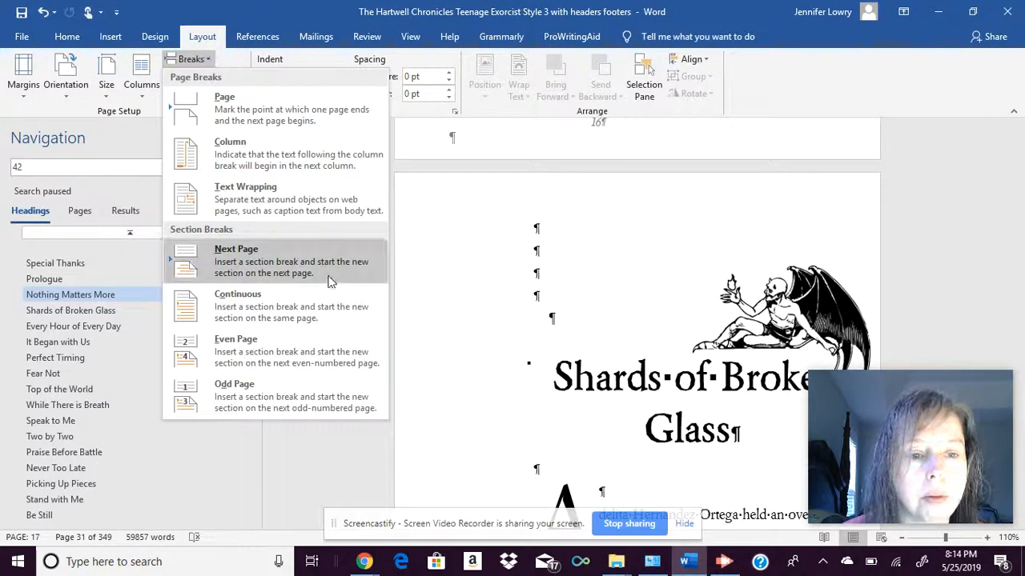
click(301, 277)
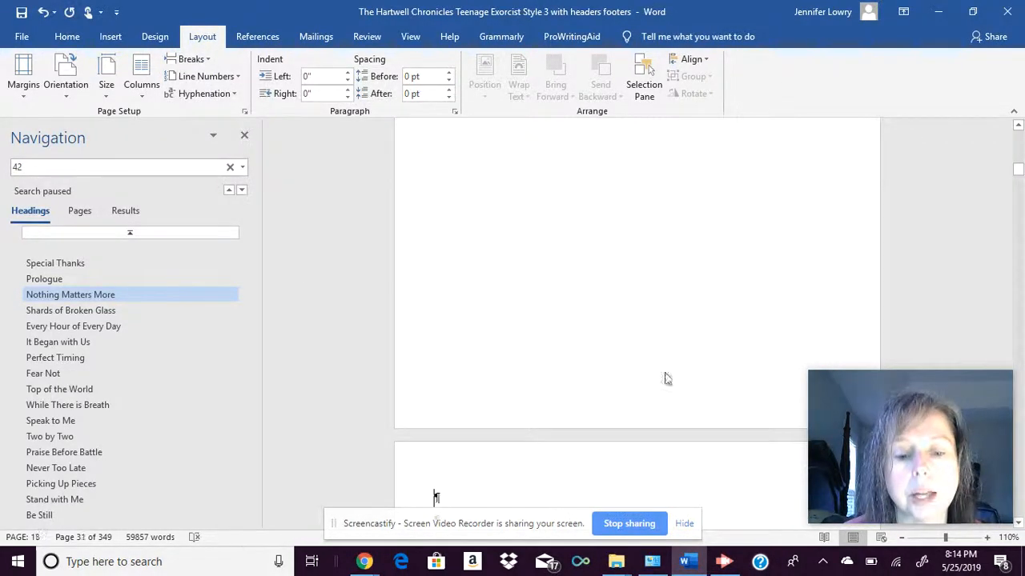
- Check the page before the Shards of Broken Glass chapter and undo the inserted section break
click(1017, 125)
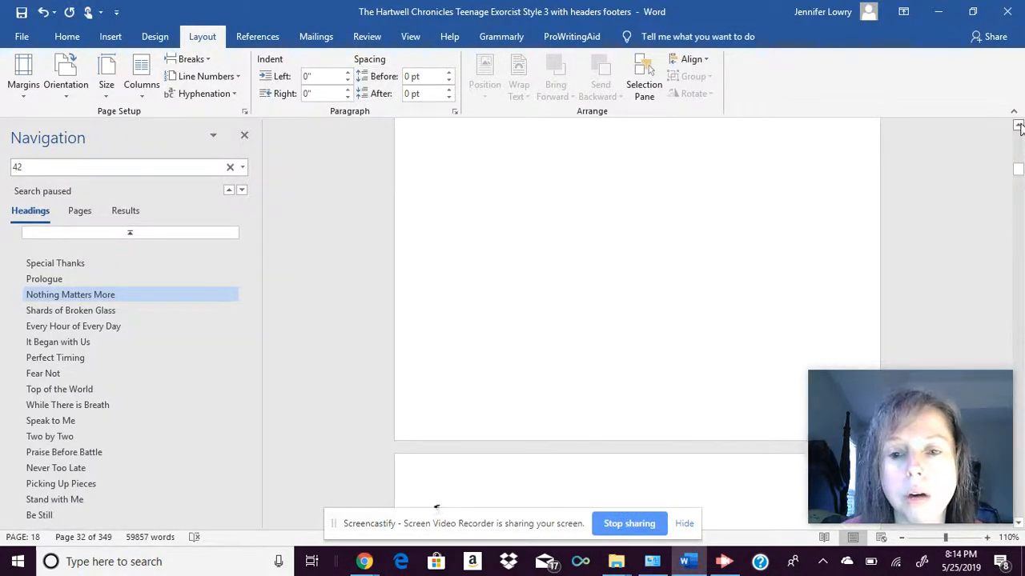
click(1018, 126)
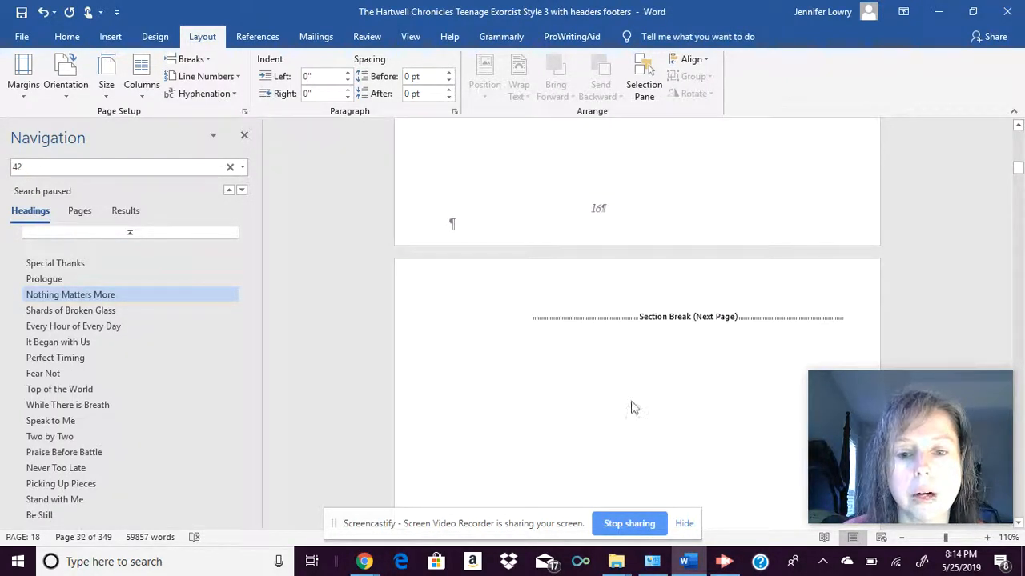
scroll(632, 404, up, 1)
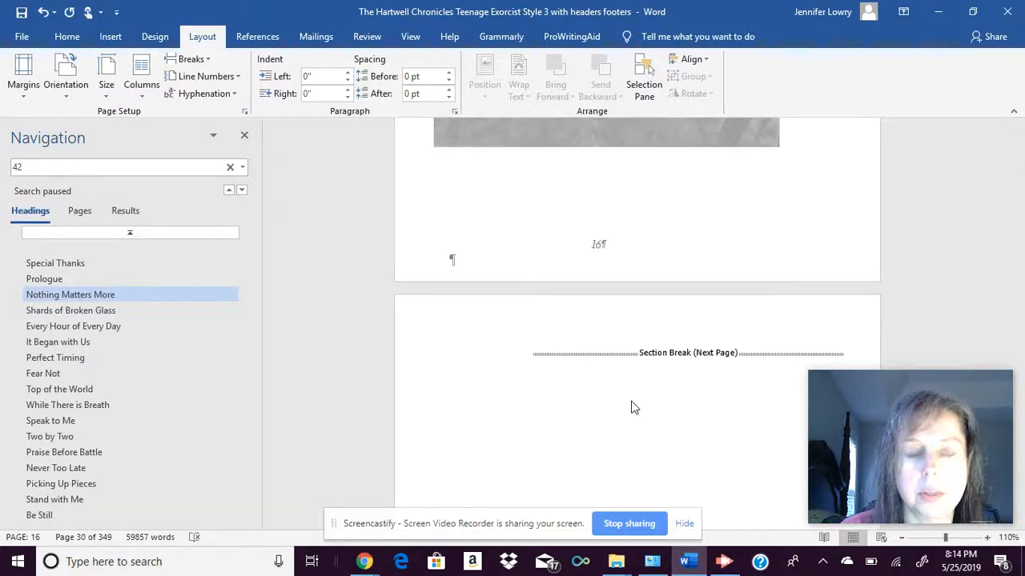
click(44, 12)
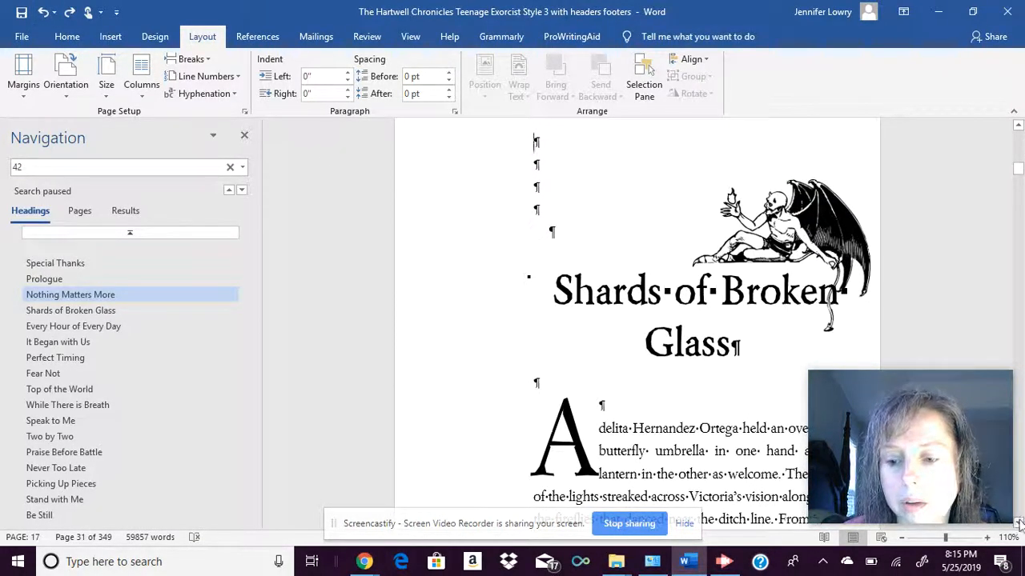
- Examine the headers and footers after Shards of Broken Glass and around the opening of the Every Hour of Every Day chapter
scroll(1019, 524, down, 4)
scroll(1019, 524, down, 7)
scroll(1019, 524, down, 6)
scroll(1019, 524, down, 6)
scroll(1018, 524, down, 1)
click(74, 327)
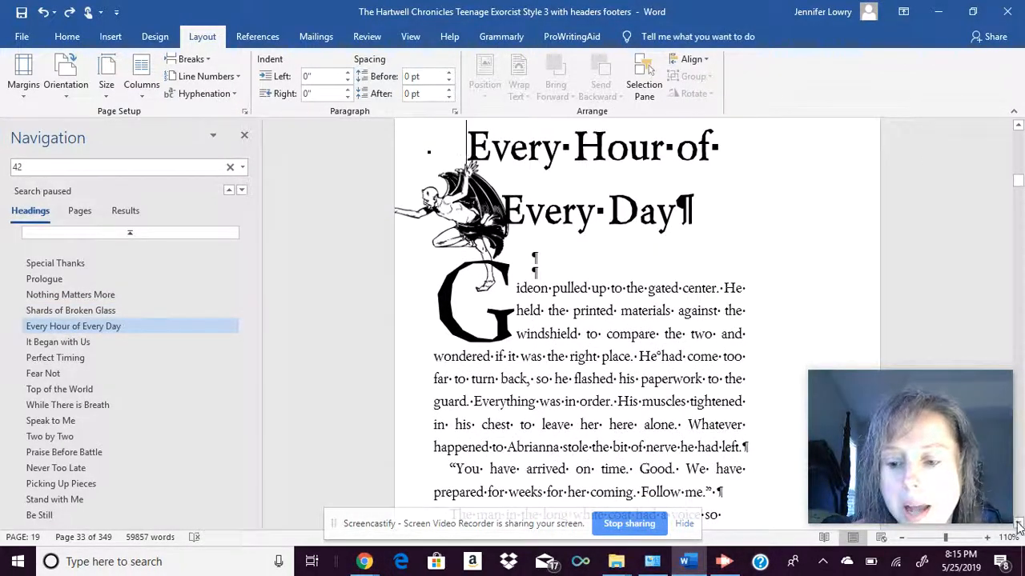
scroll(1018, 524, down, 4)
scroll(1019, 524, down, 2)
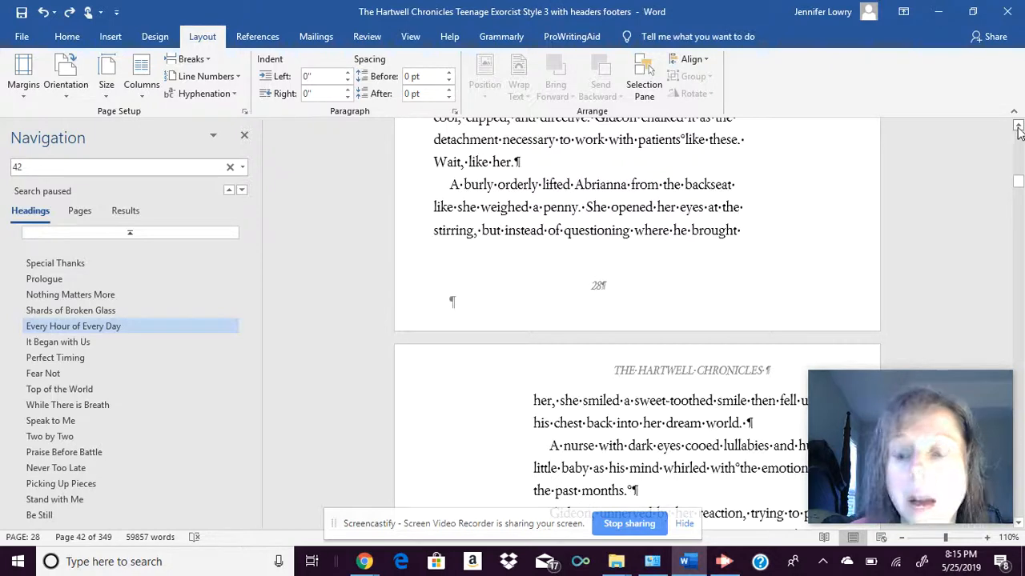
scroll(1018, 132, up, 4)
scroll(1017, 132, up, 4)
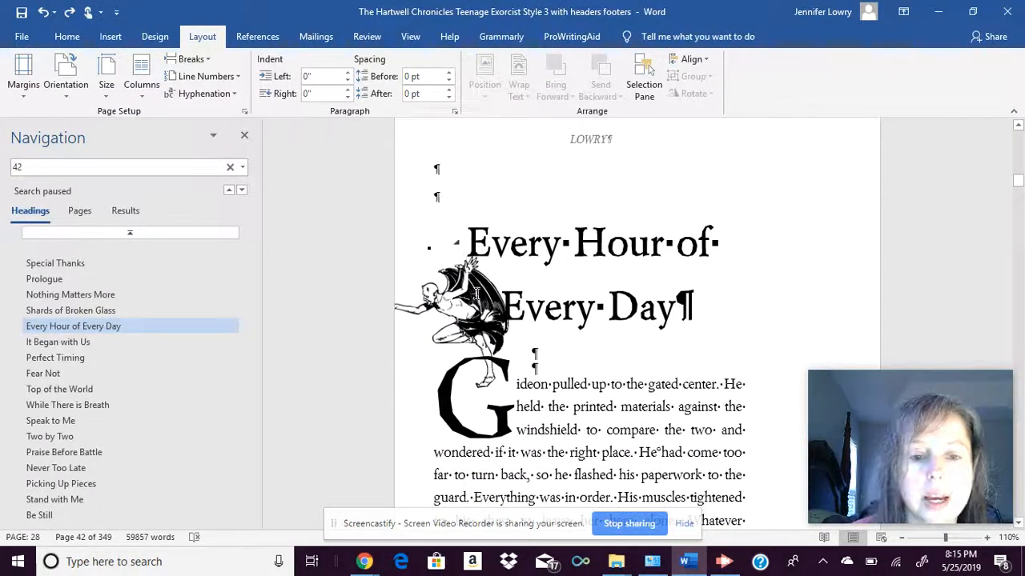
- Move the winged demon illustration to the right side of the Every Hour of Every Day chapter title
triple_click(476, 298)
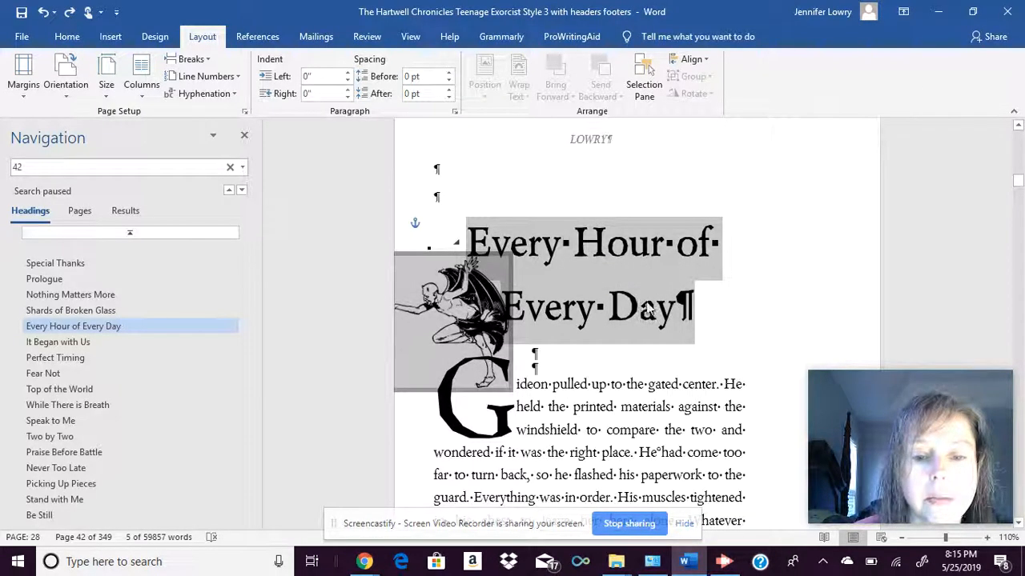
click(460, 318)
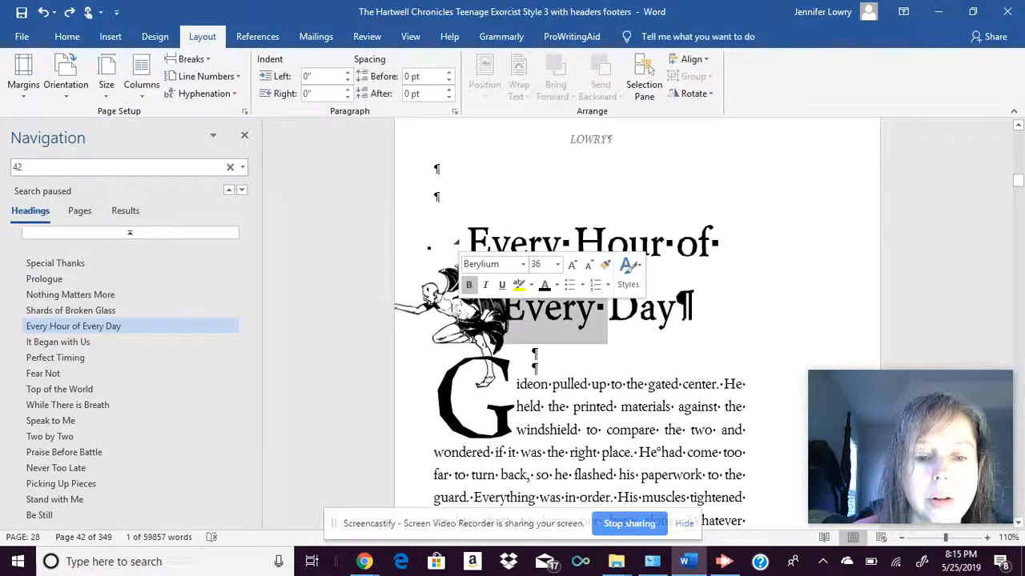
drag(422, 260, 695, 286)
click(581, 365)
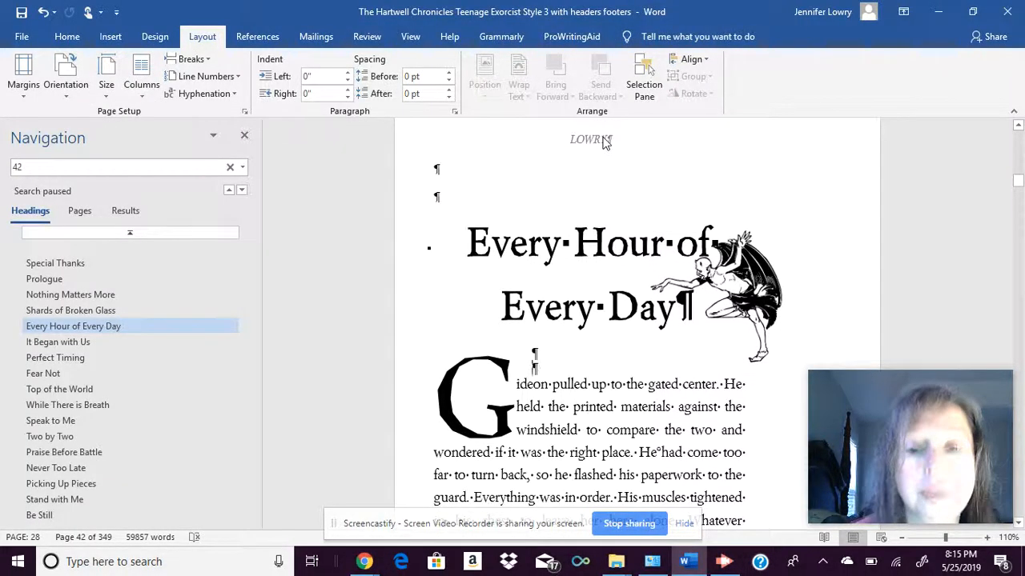
- Insert a Next Page section break at the first empty paragraph above the Every Hour of Every Day chapter title
click(606, 143)
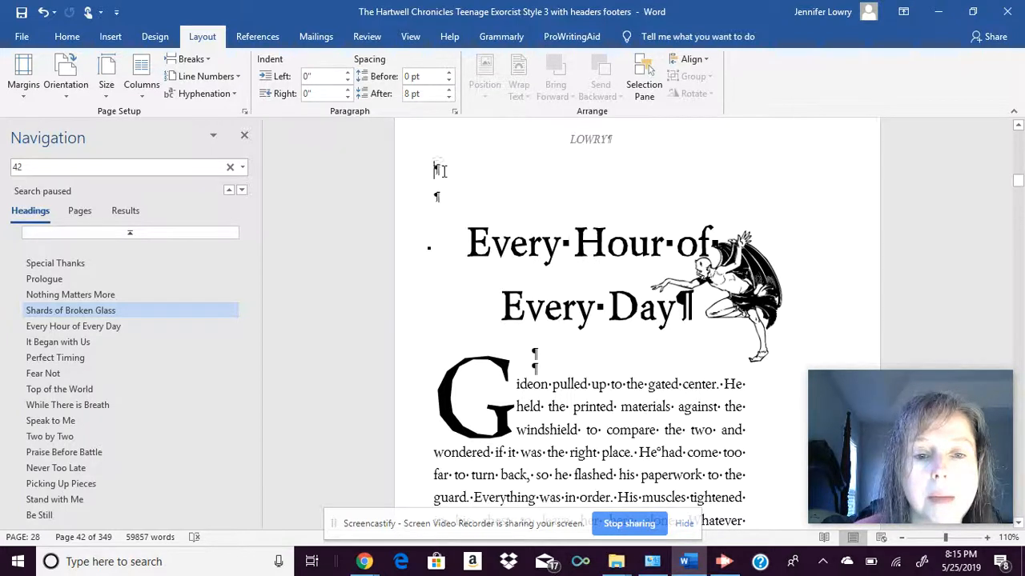
click(1017, 125)
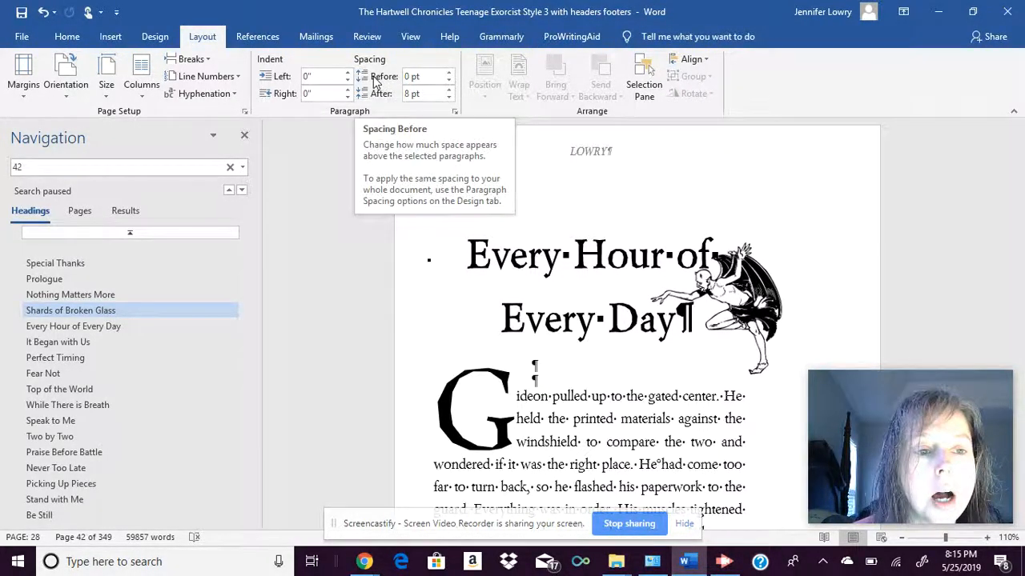
click(110, 37)
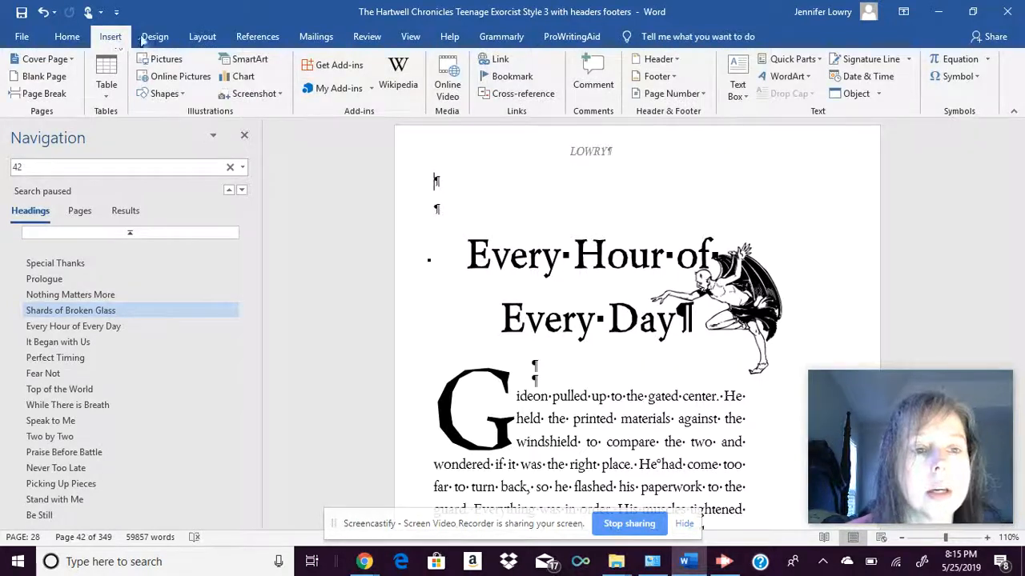
click(155, 37)
click(202, 40)
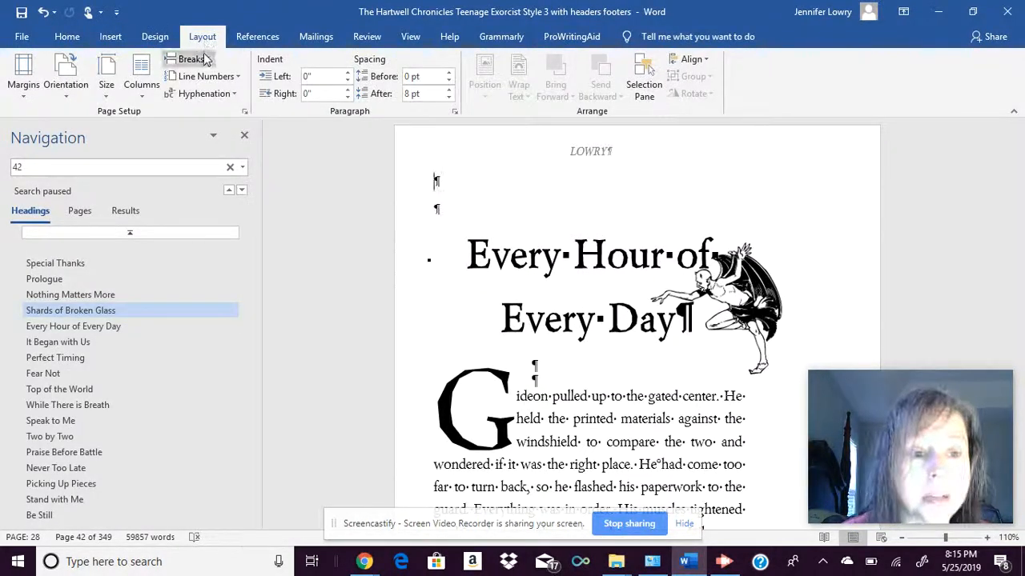
click(190, 59)
click(266, 266)
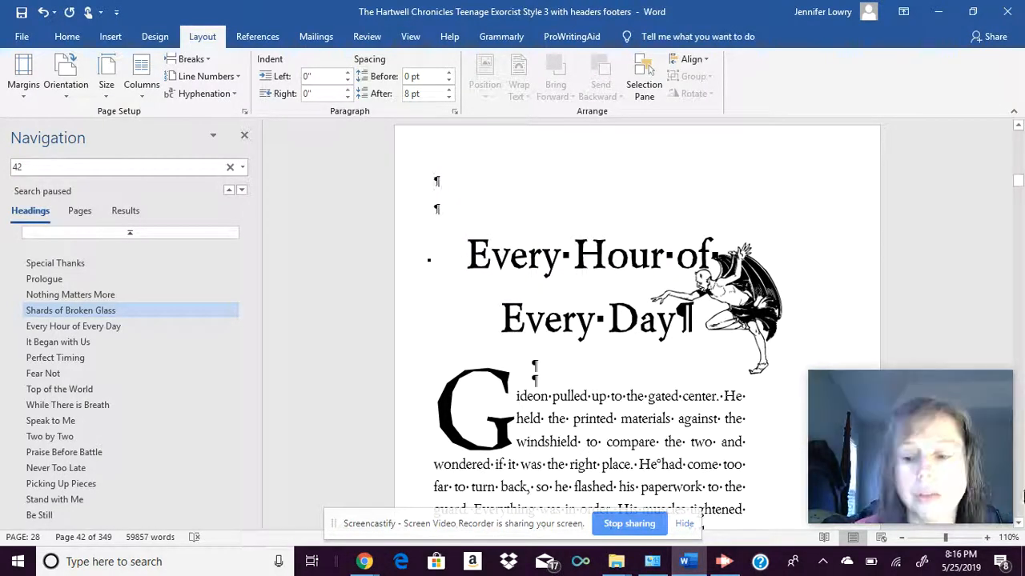
- Examine the odd and even page headers and footers in the section that follows the Every Hour of Every Day opening page
click(1018, 524)
drag(1018, 524, 1018, 524)
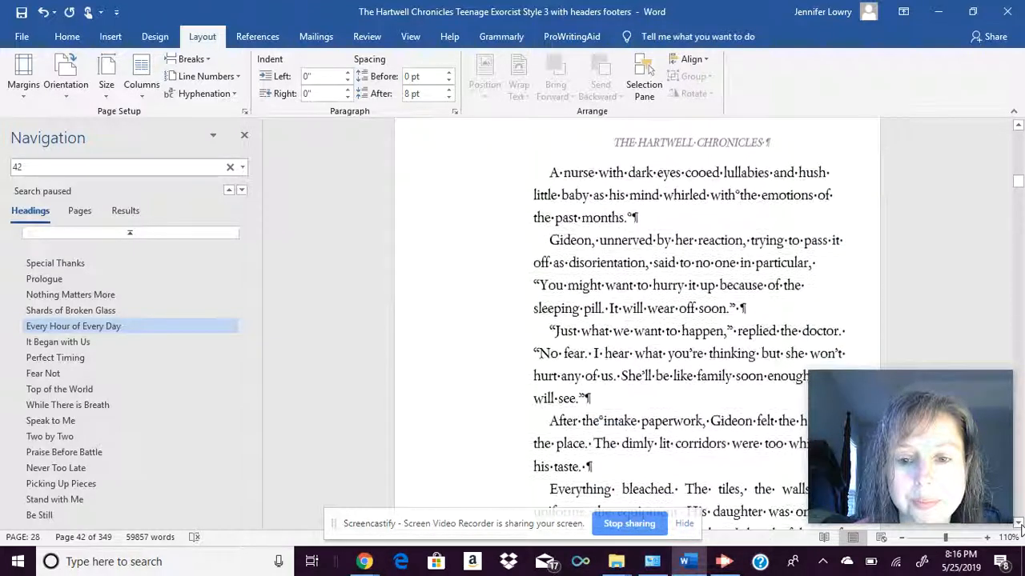
double_click(711, 152)
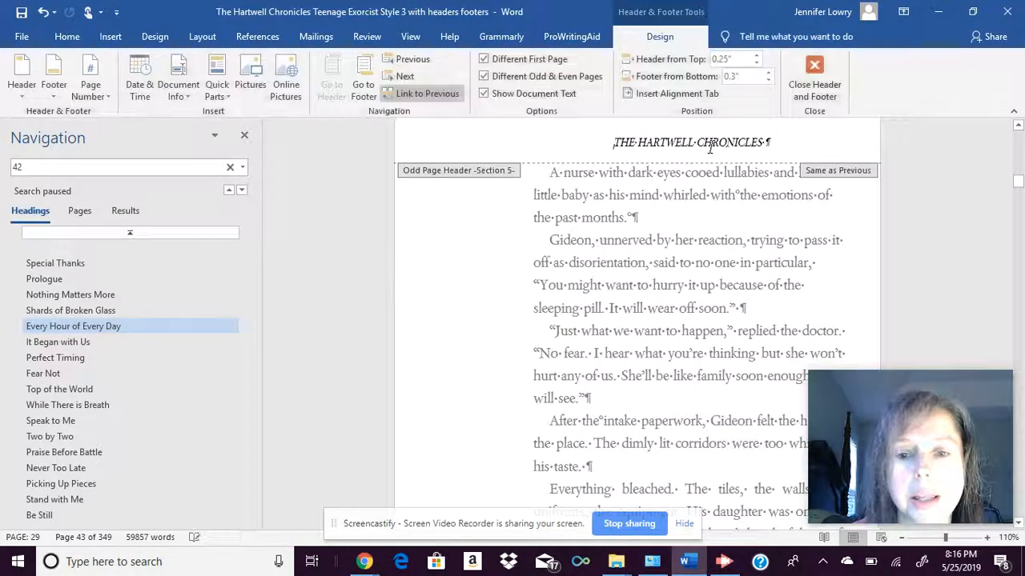
drag(1019, 524, 1019, 524)
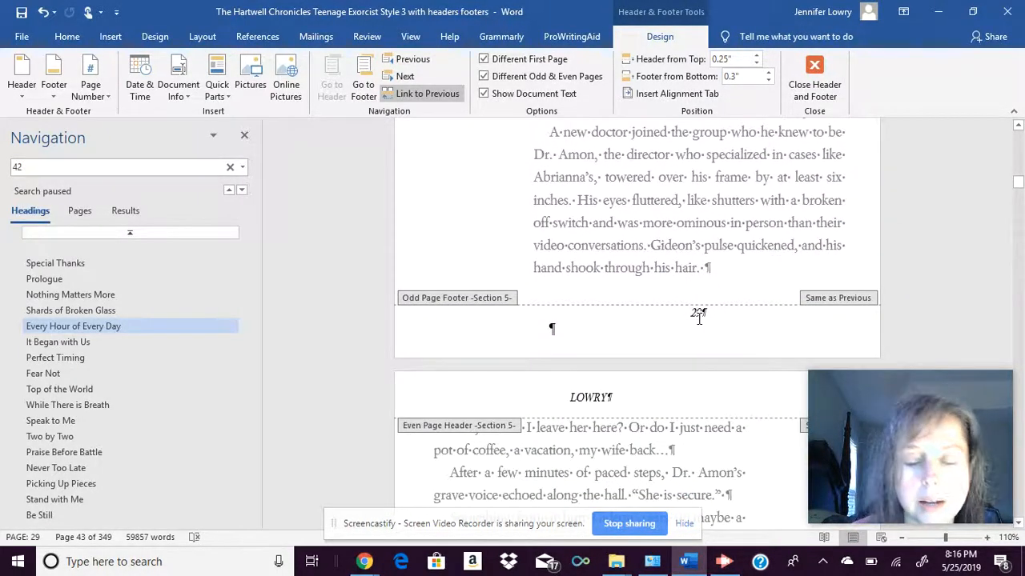
drag(1019, 524, 1019, 528)
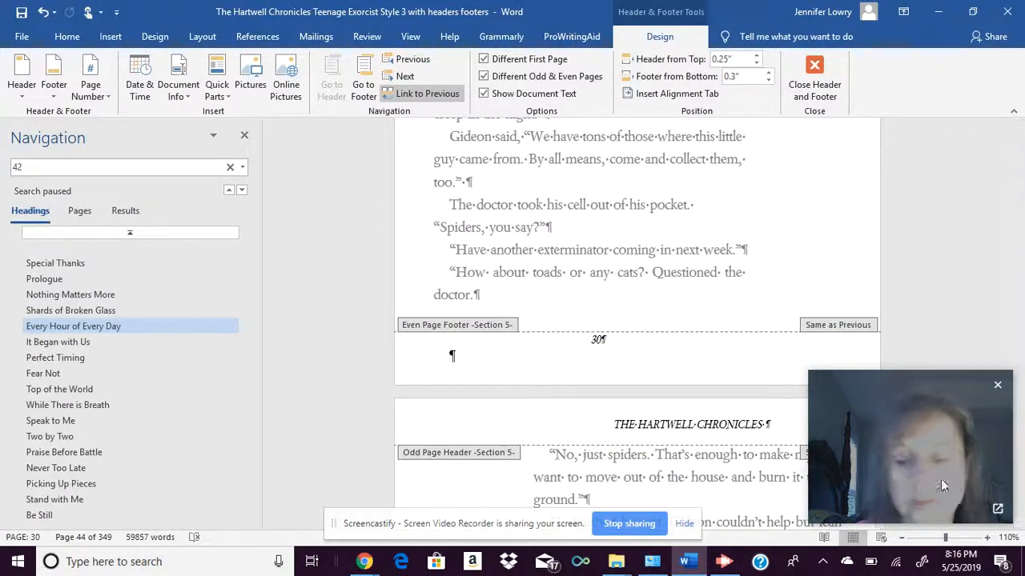
drag(1019, 525, 1019, 524)
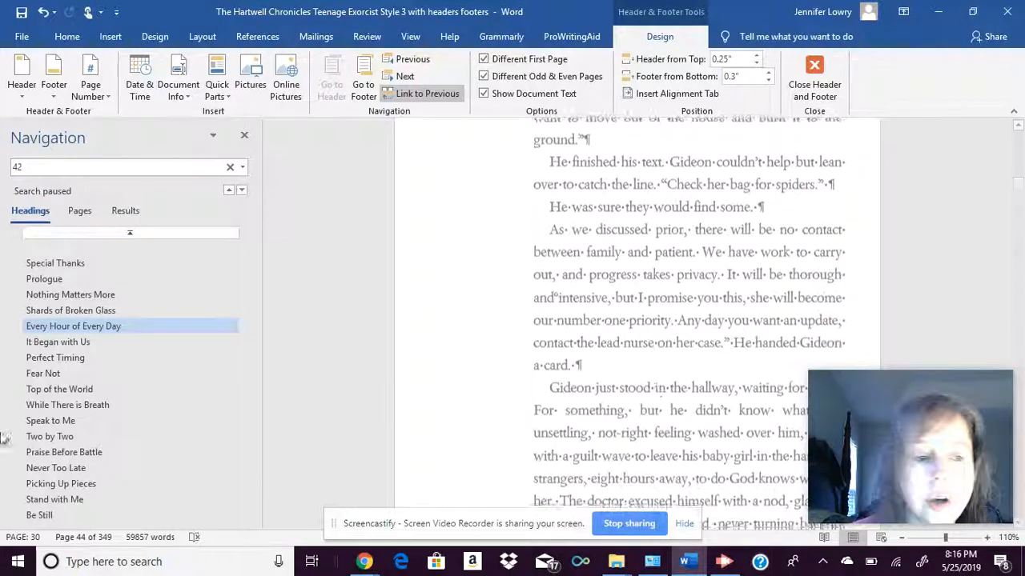
- Insert a Next Page section break at the first empty paragraph above the It Began with Us chapter title
click(119, 337)
scroll(573, 251, up, 5)
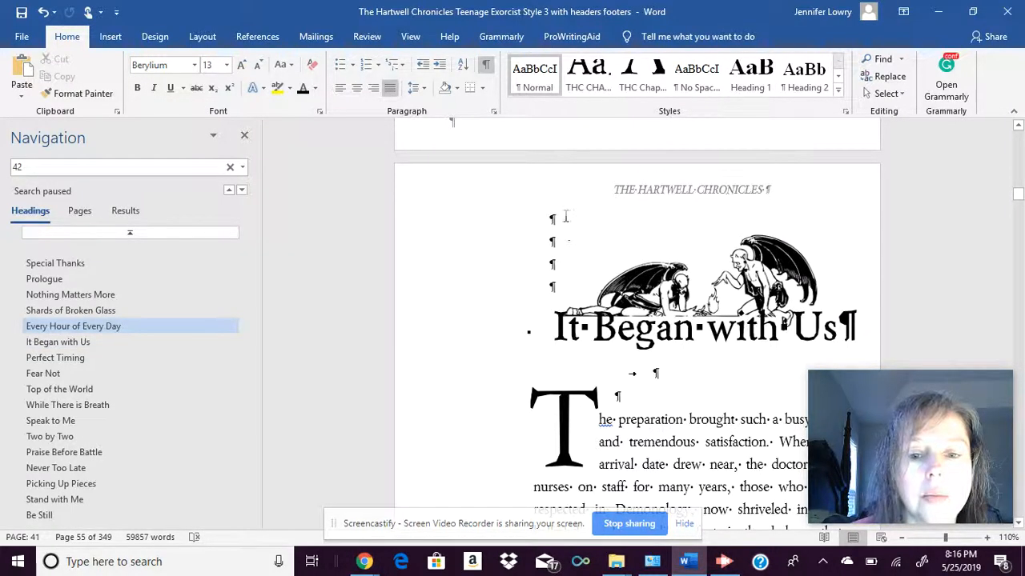
click(110, 37)
click(154, 37)
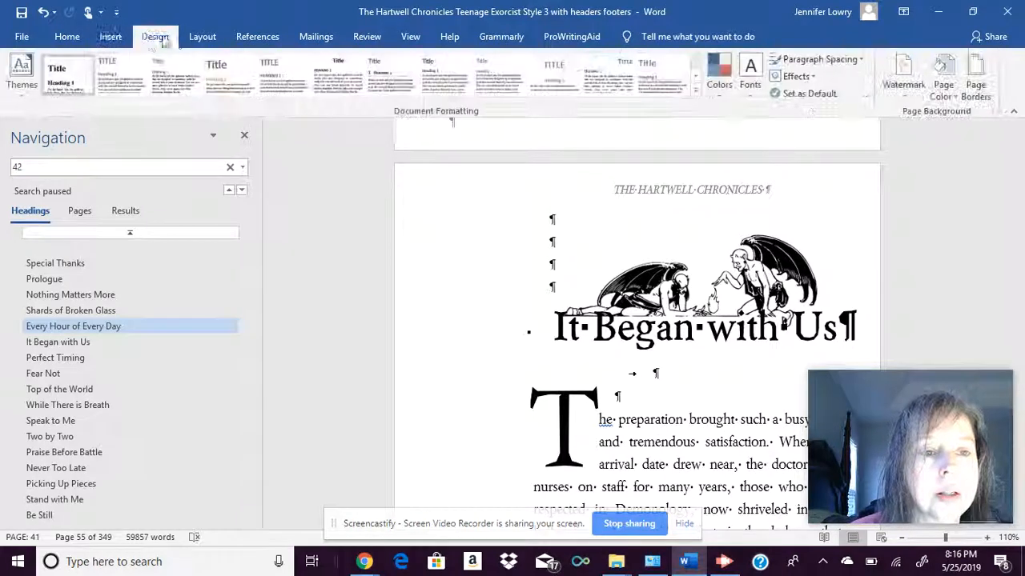
click(205, 40)
click(209, 61)
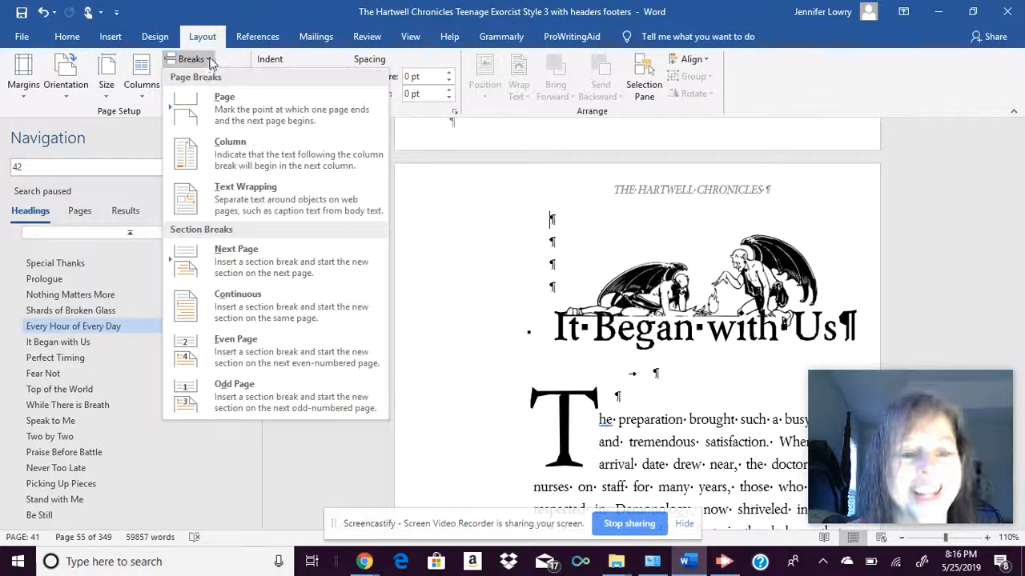
click(313, 267)
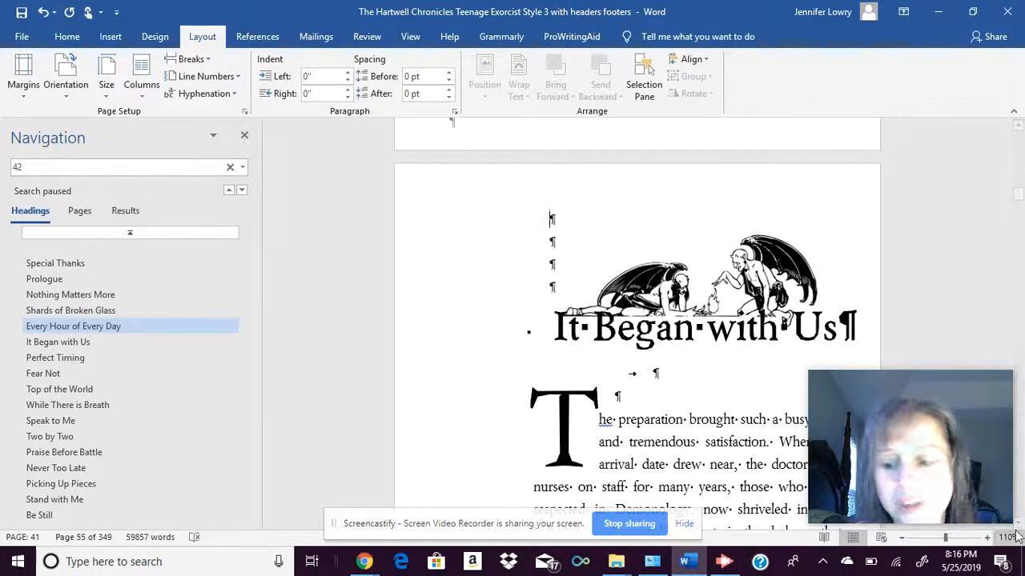
drag(1019, 531, 1018, 524)
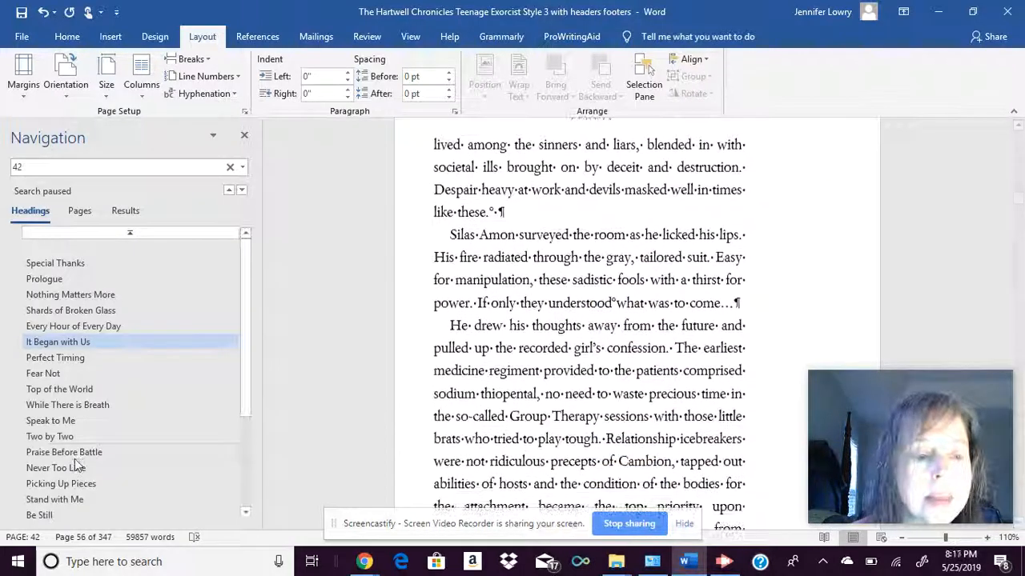
- Delete the THE HARTWELL CHRONICLES text from the Section 1 odd page header on the Prologue page
click(50, 358)
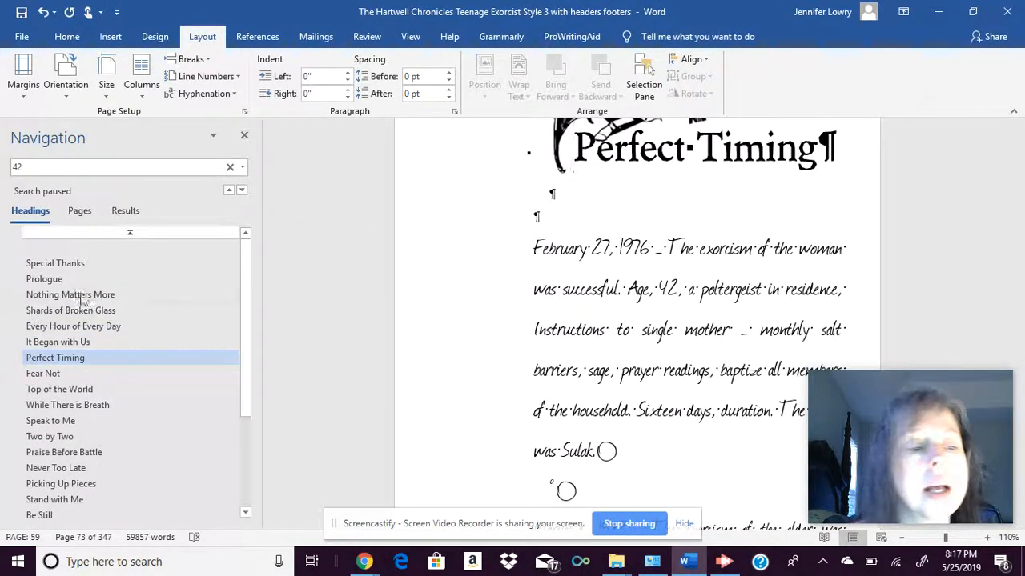
click(80, 264)
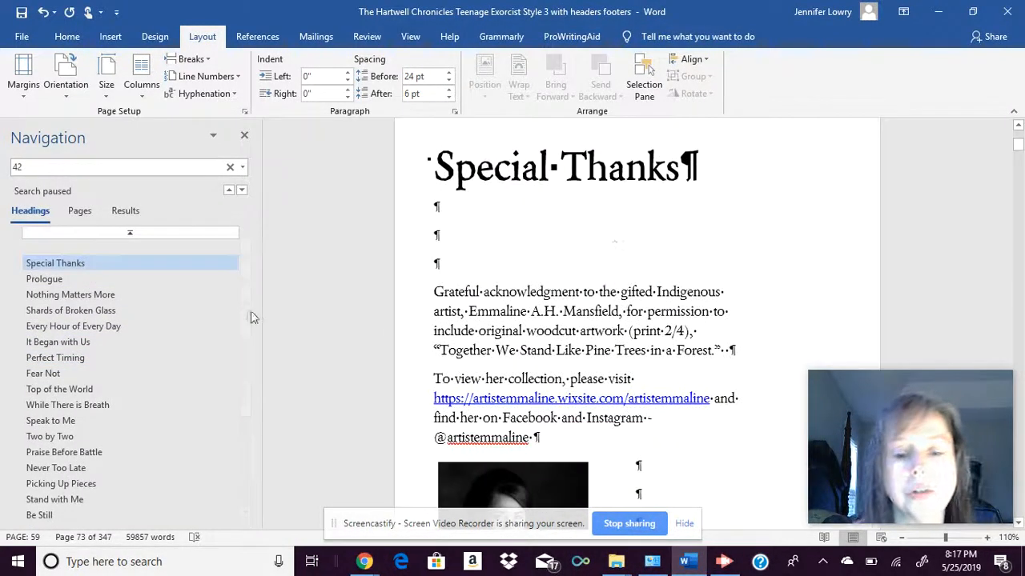
click(44, 280)
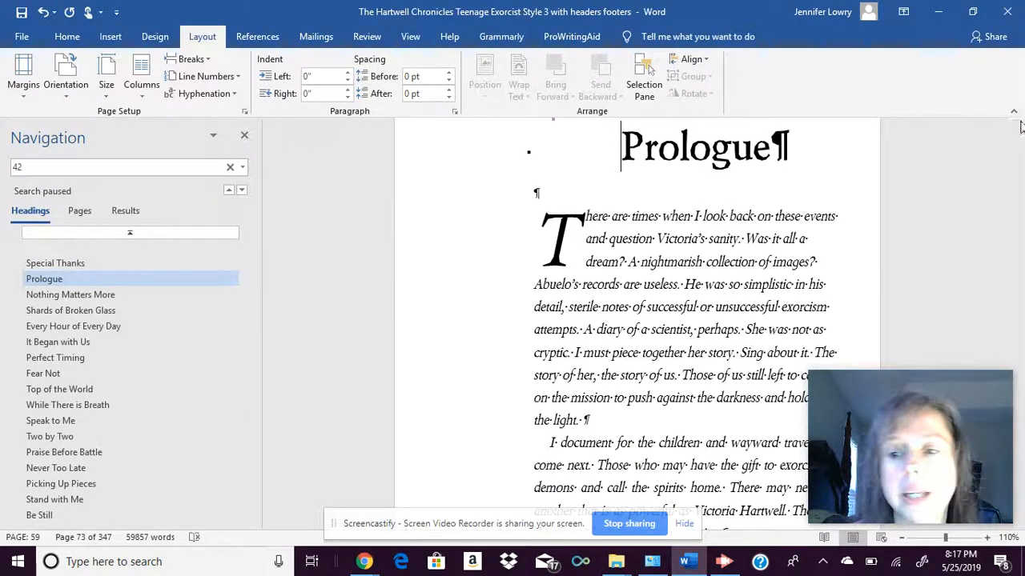
scroll(766, 135, up, 3)
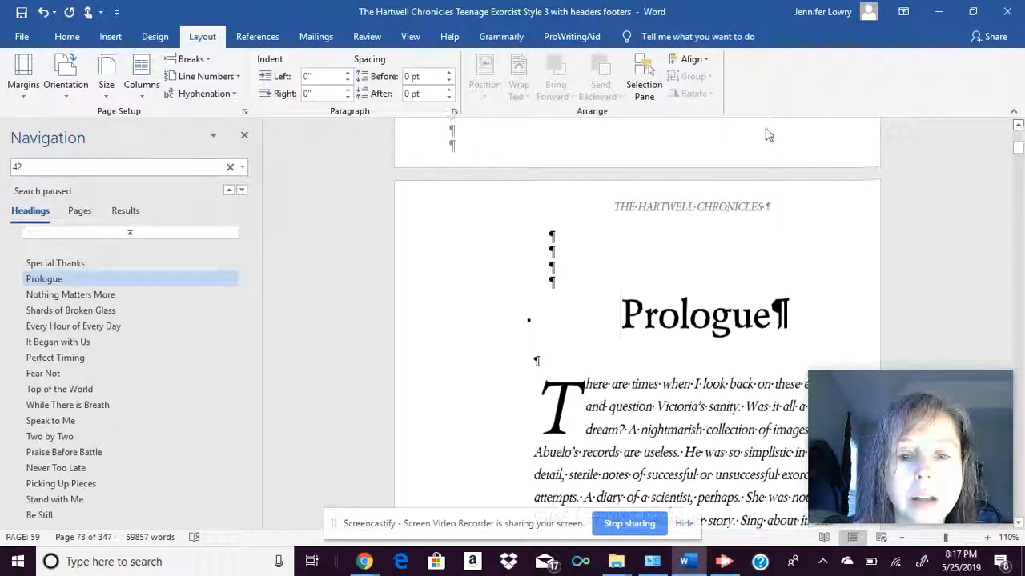
double_click(677, 200)
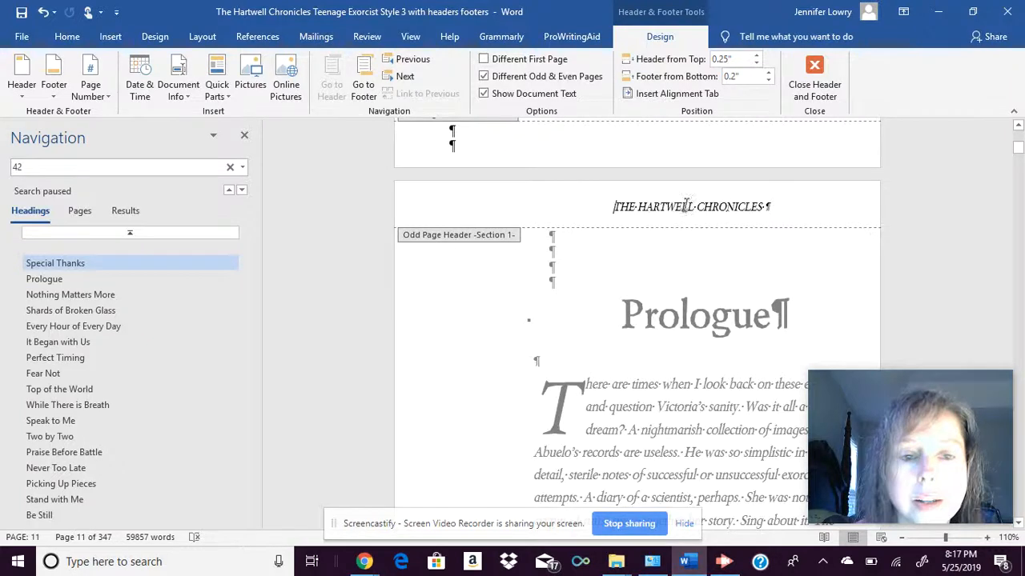
drag(809, 200, 580, 203)
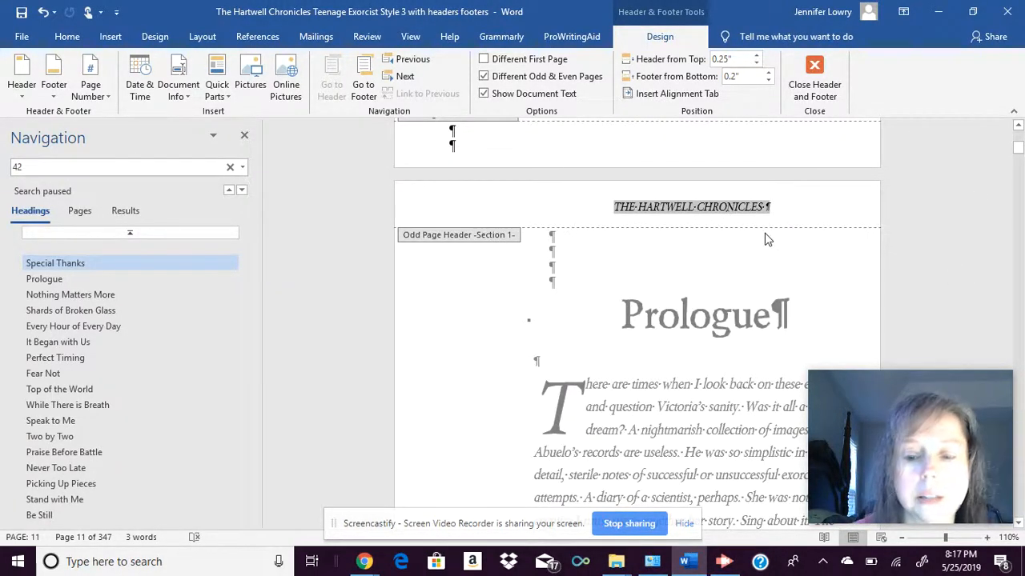
key(Delete)
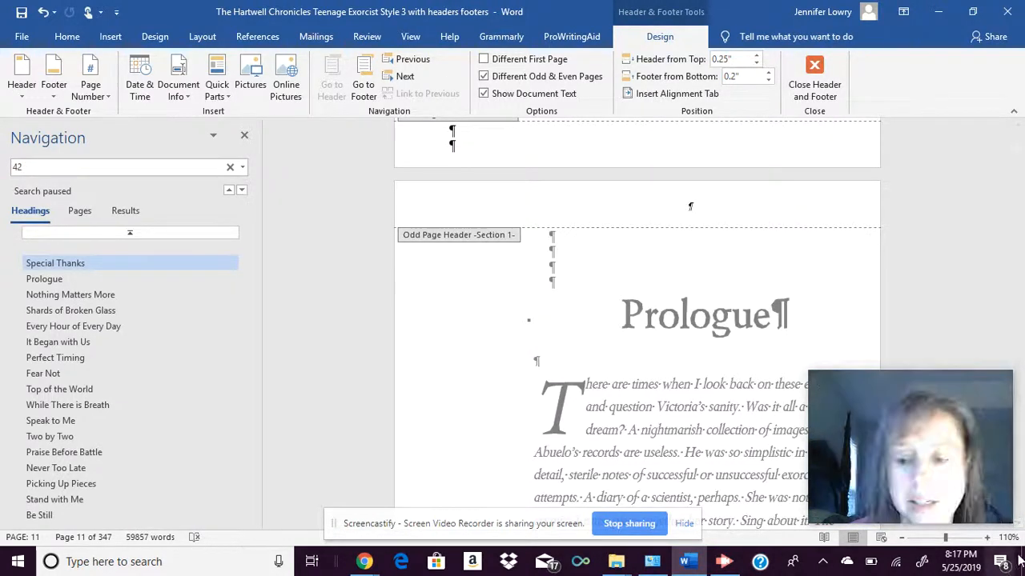
- Delete the page number from the Section 1 odd page footer on the Prologue page
click(1018, 524)
click(1018, 524)
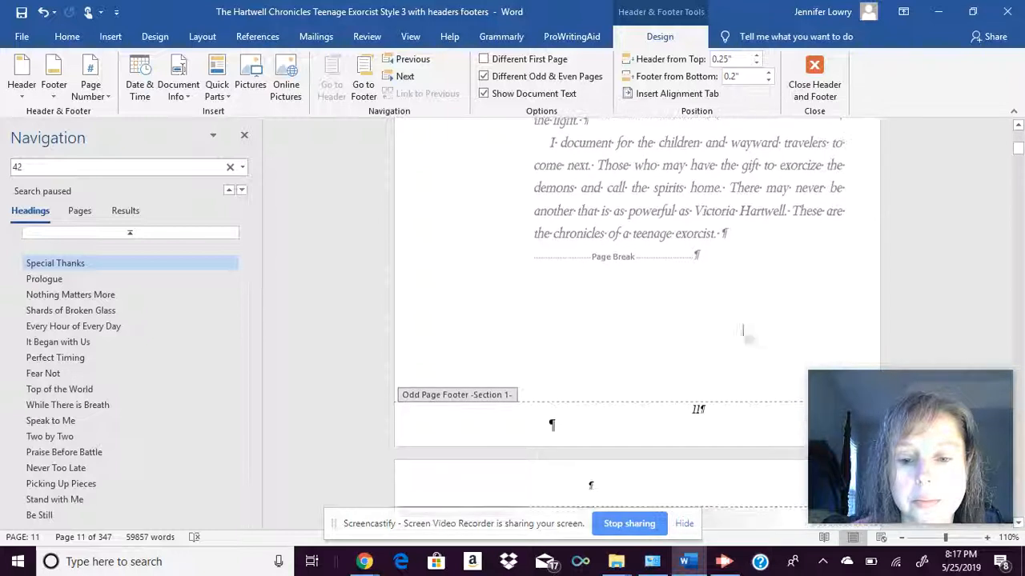
double_click(704, 409)
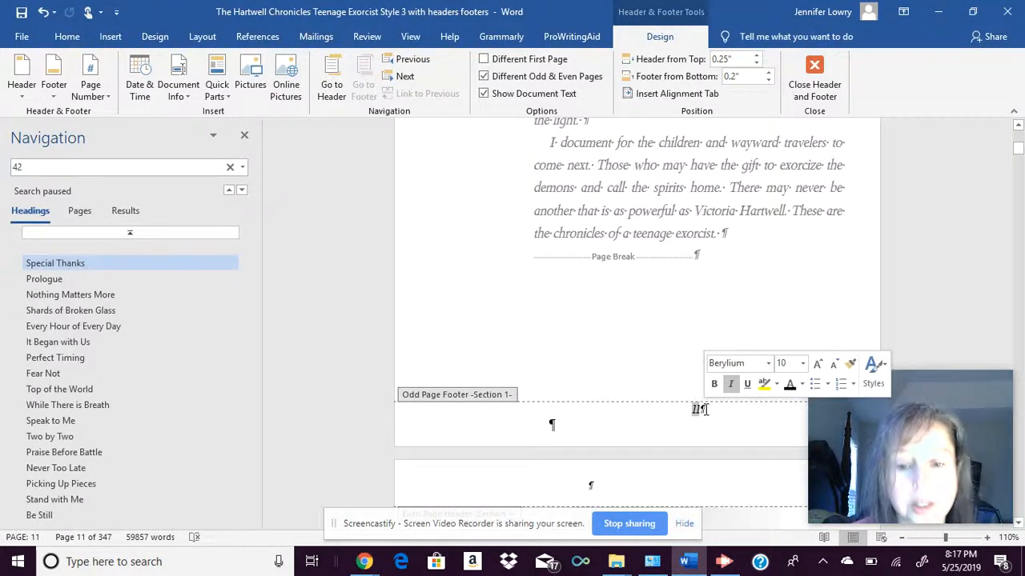
click(705, 409)
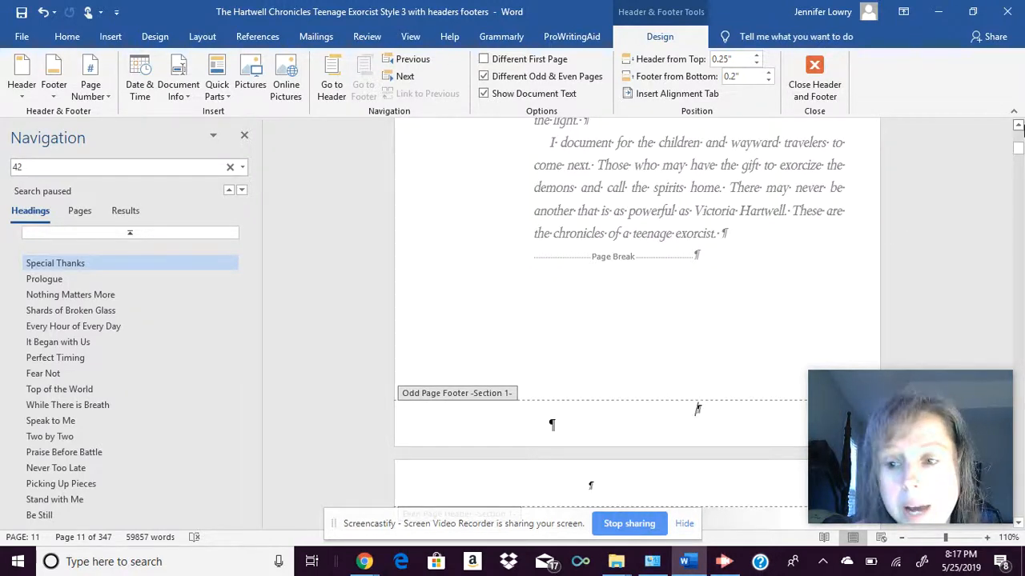
scroll(1018, 126, up, 6)
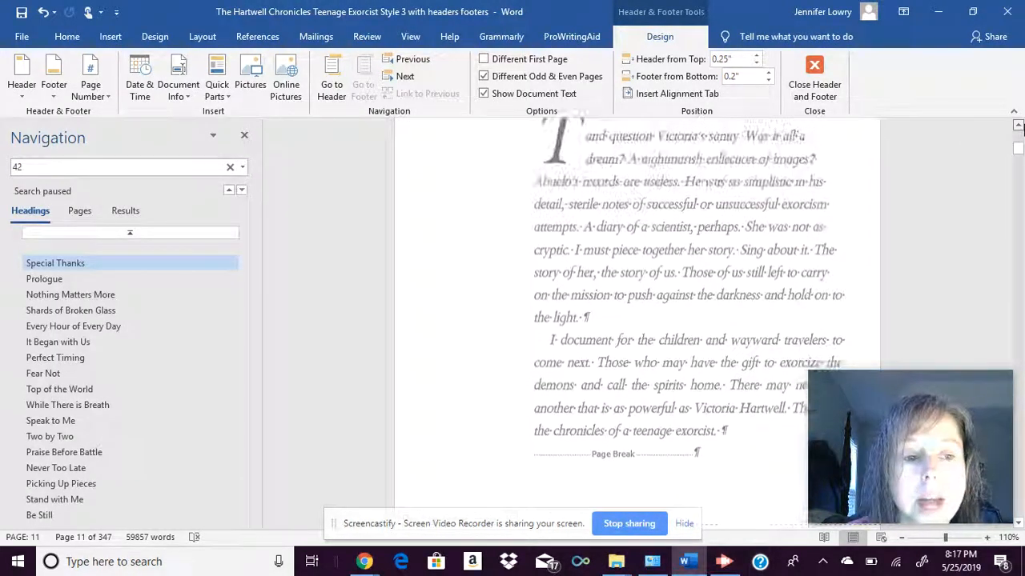
scroll(1018, 126, up, 6)
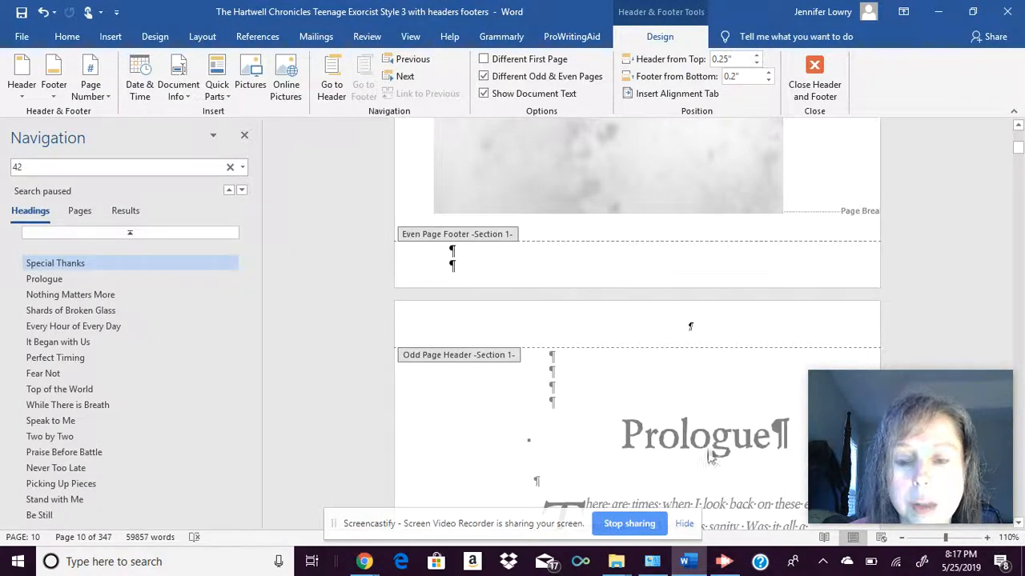
- Save the manuscript as "The Hartwell Chronicles Teenage Exorcist Style 3 with headers footers" in the Books folder as a Word Document
click(22, 40)
click(37, 189)
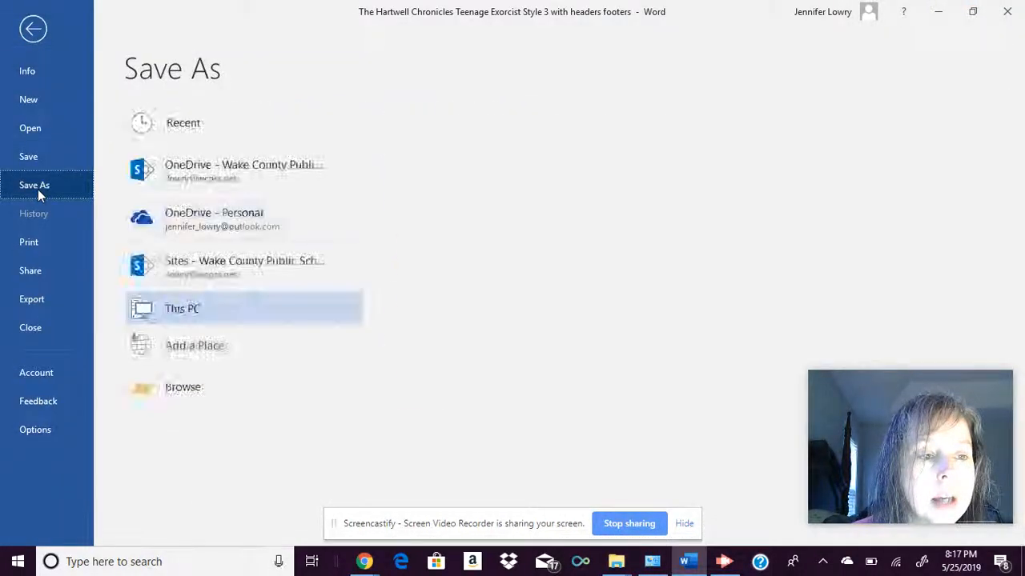
click(548, 189)
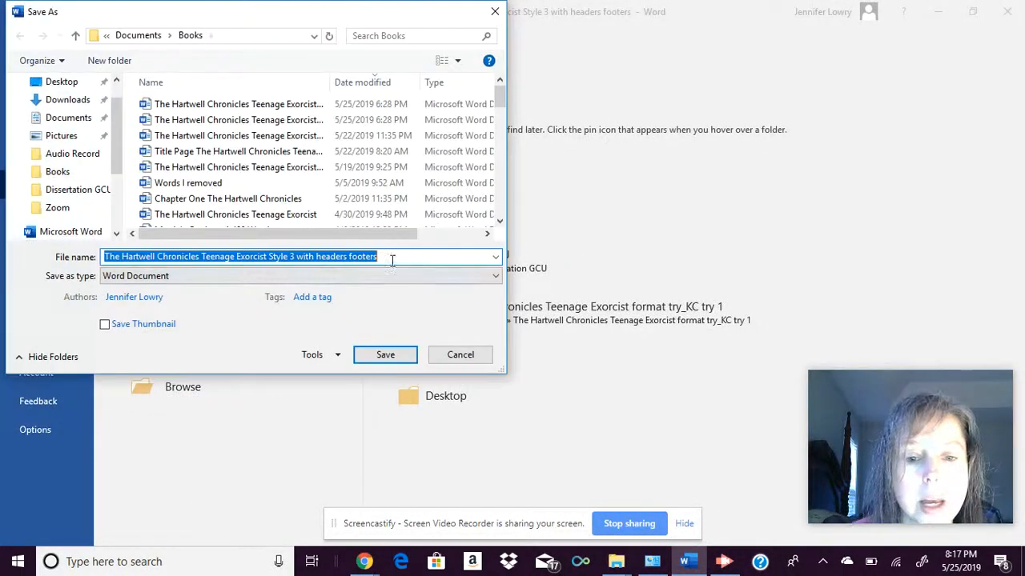
click(371, 355)
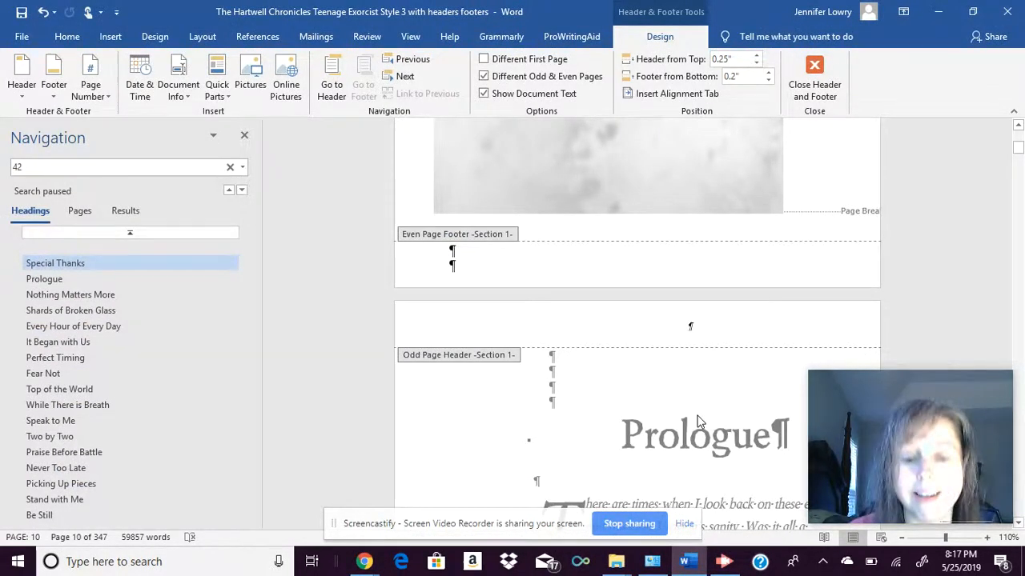
- Examine the Section 1 headers and footers after the Prologue and on the book's title page
click(1018, 523)
click(1018, 524)
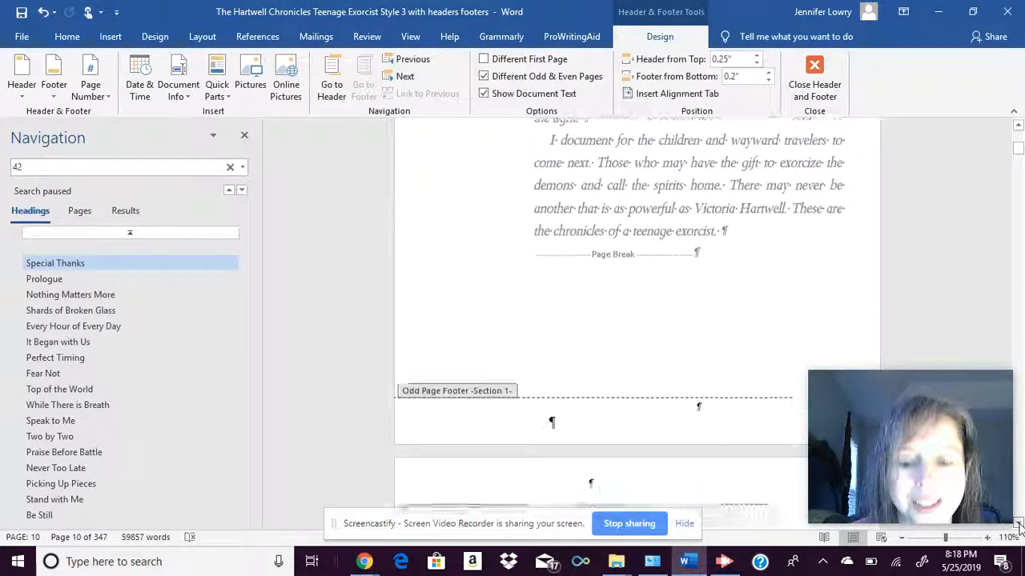
click(1018, 525)
click(1018, 525)
drag(1018, 150, 1018, 128)
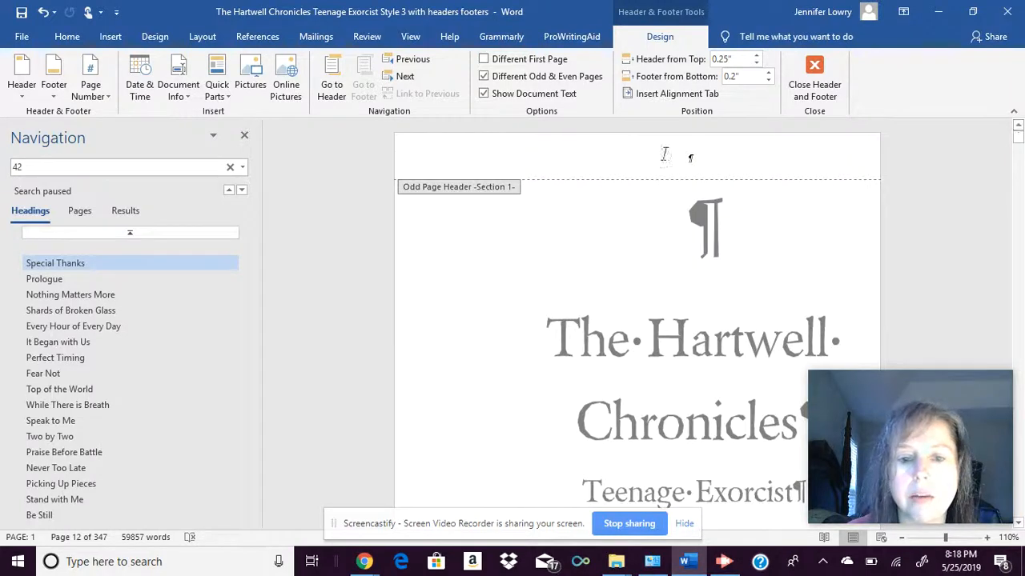
- Check the title page's footer and the even page header on the page after it in Section 1
click(1018, 524)
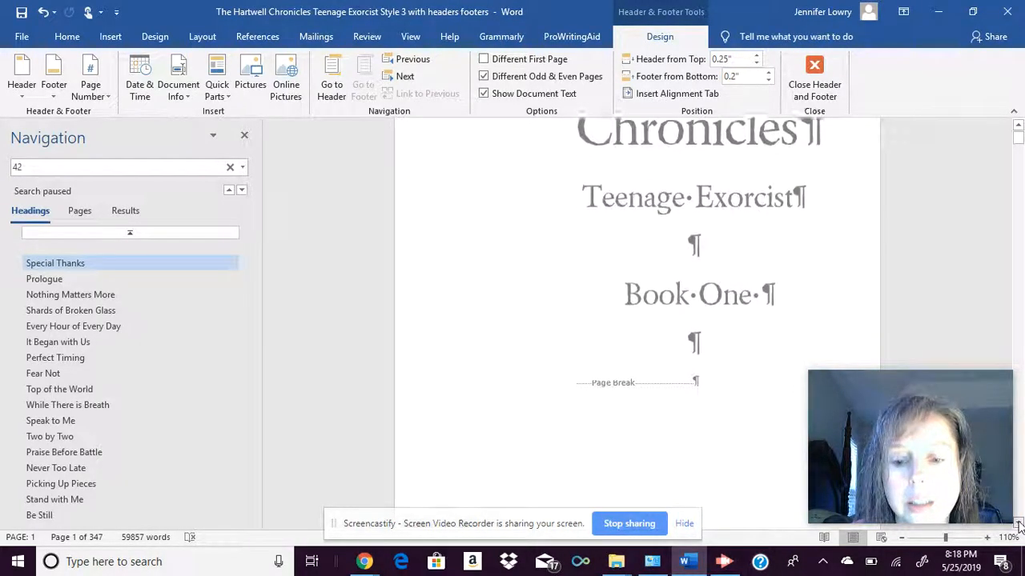
click(1018, 525)
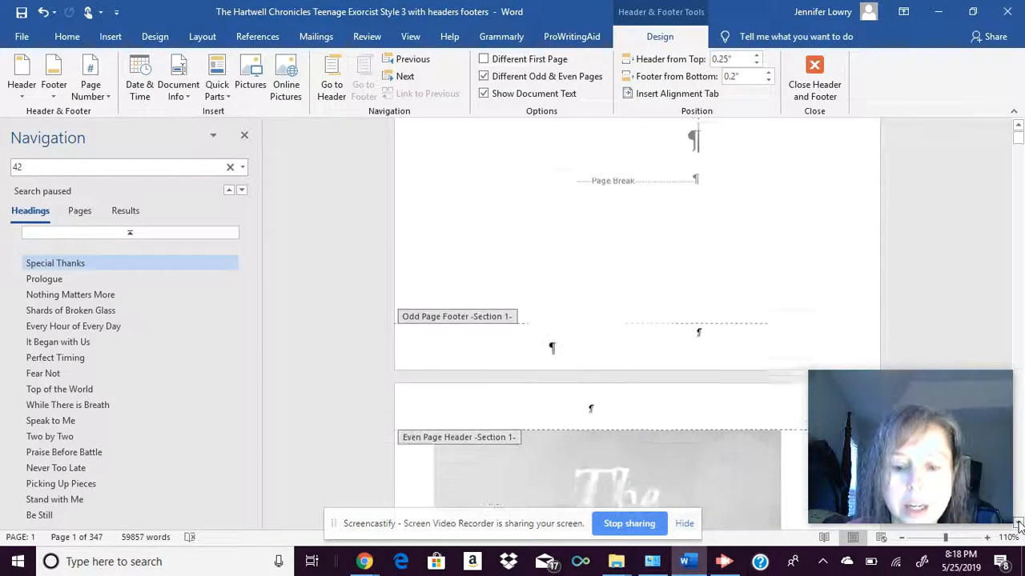
click(1018, 524)
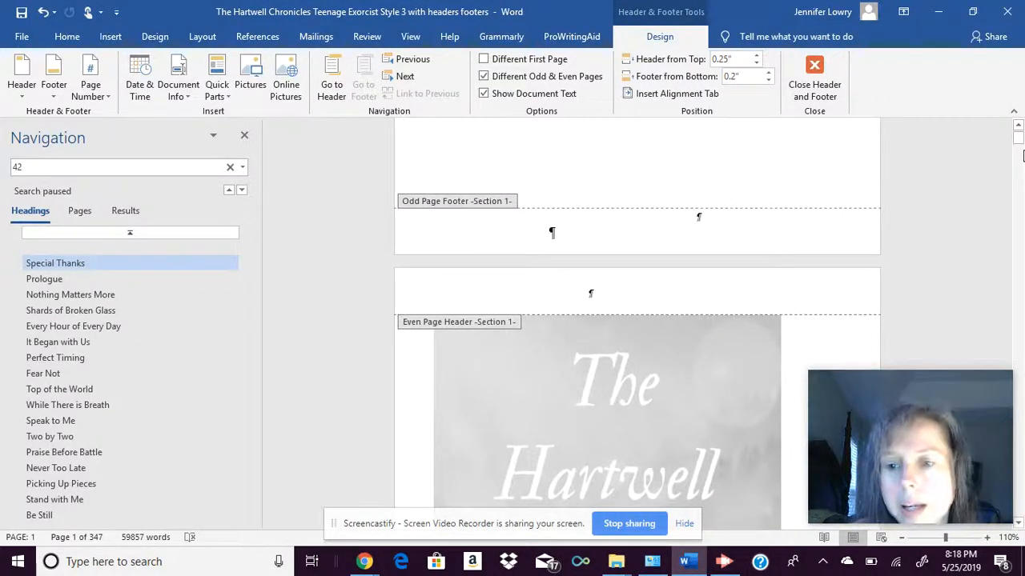
drag(1017, 137, 1018, 132)
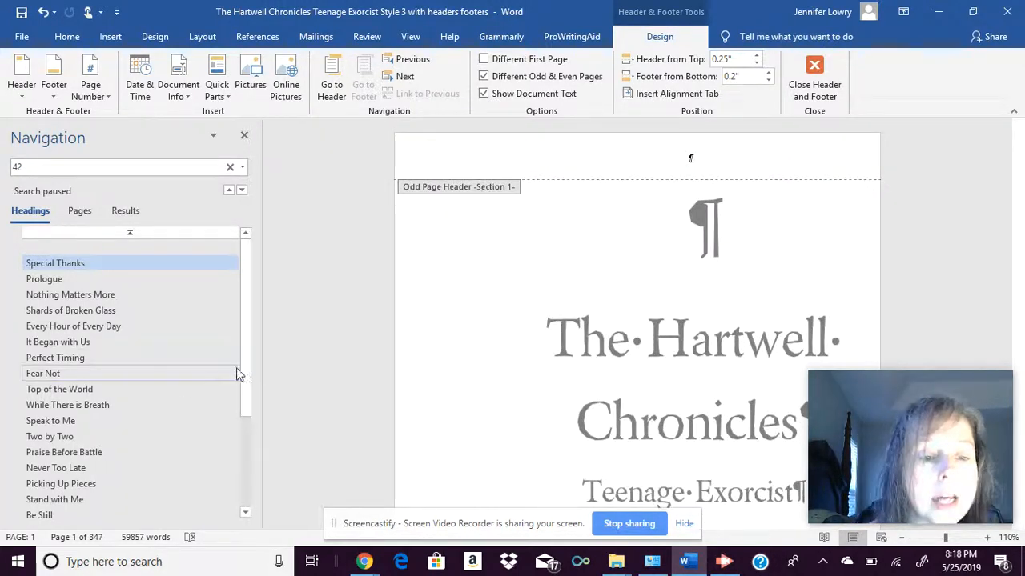
- Examine the headers and footers on the Acknowledgements pages at the manuscript's end, and return to the title page
scroll(173, 504, down, 3)
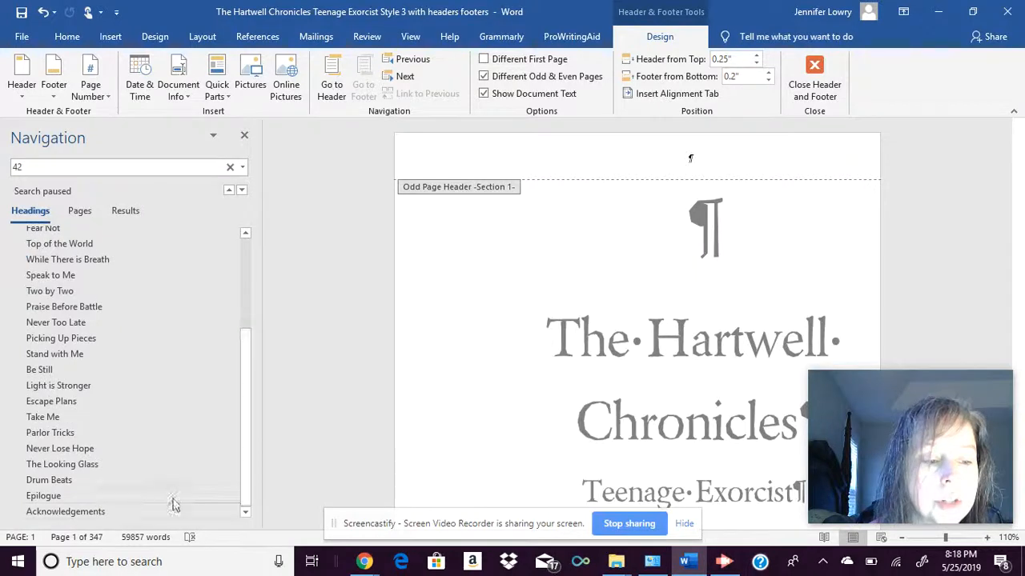
click(130, 513)
click(1018, 127)
click(1019, 128)
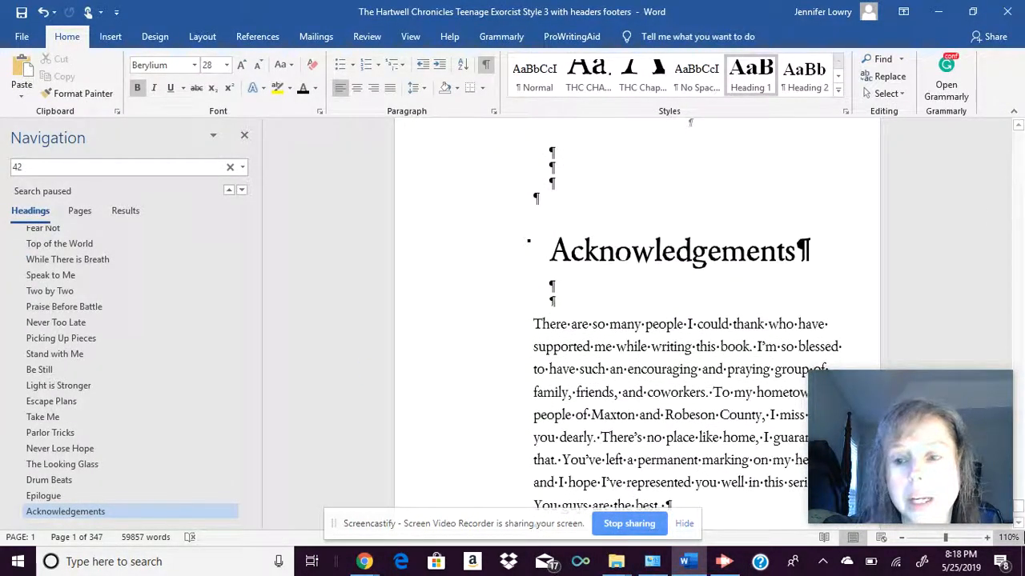
drag(1018, 524, 1018, 525)
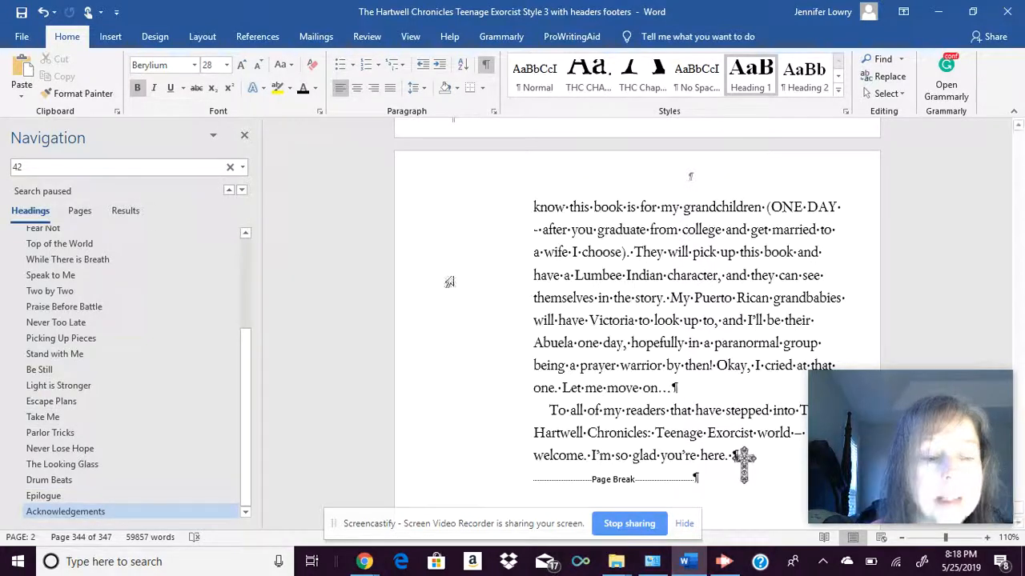
drag(1019, 512, 1018, 358)
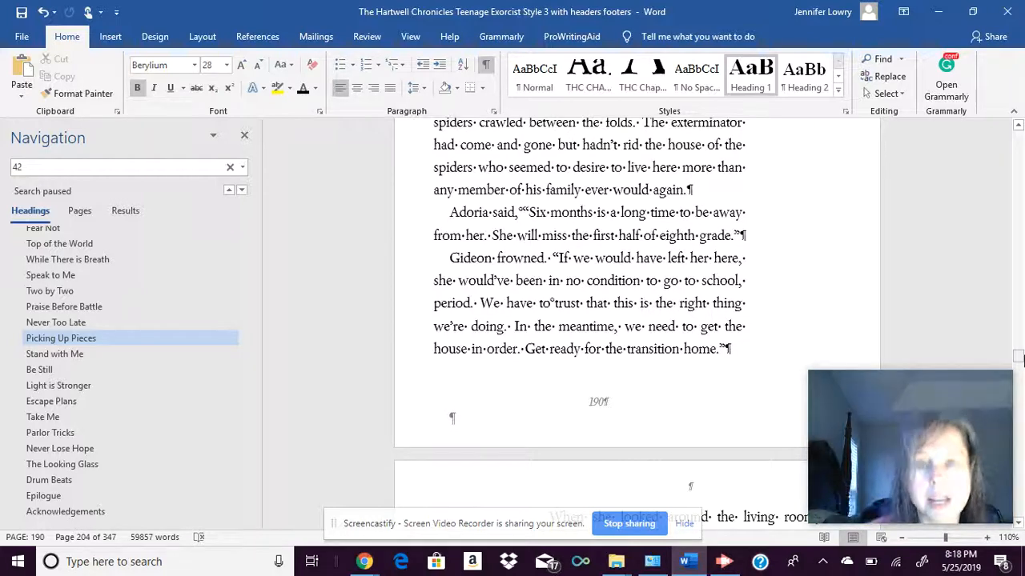
drag(1018, 358, 1019, 131)
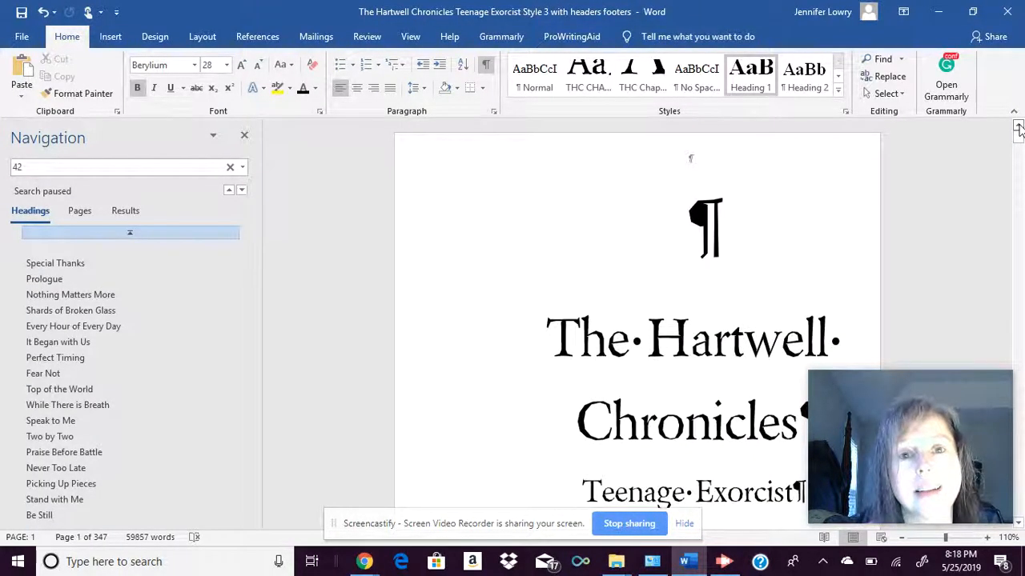